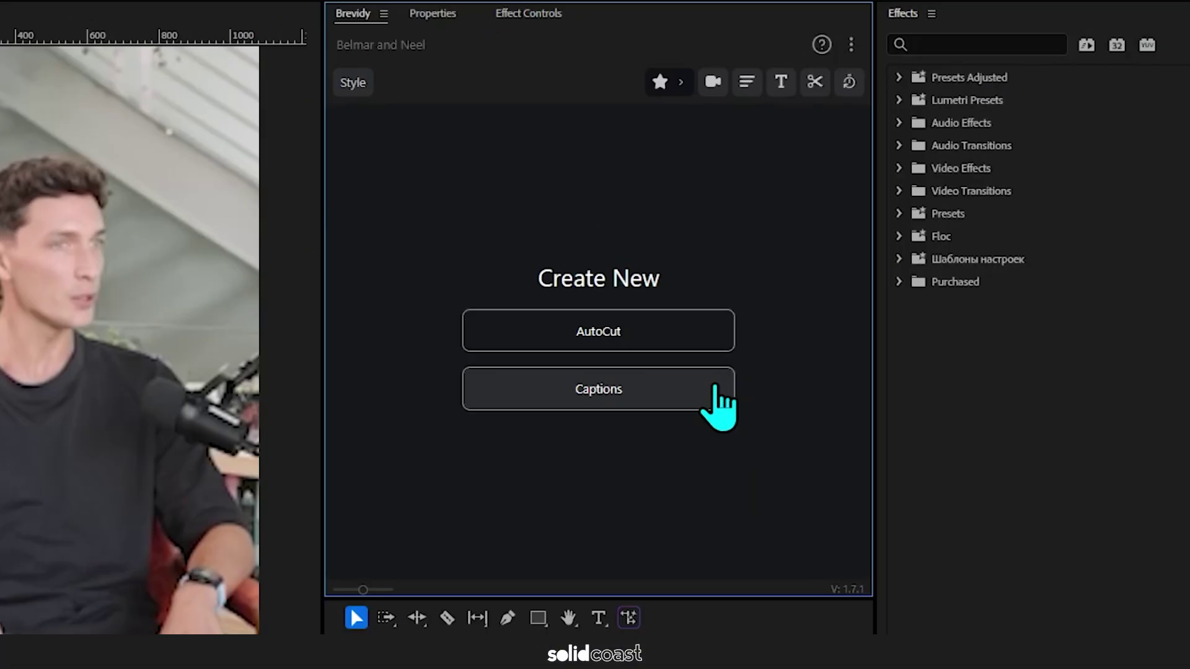
Auto-caption the interview with accurate transcription in the saved Popular - Montserrat - Red style
click(849, 277)
click(735, 239)
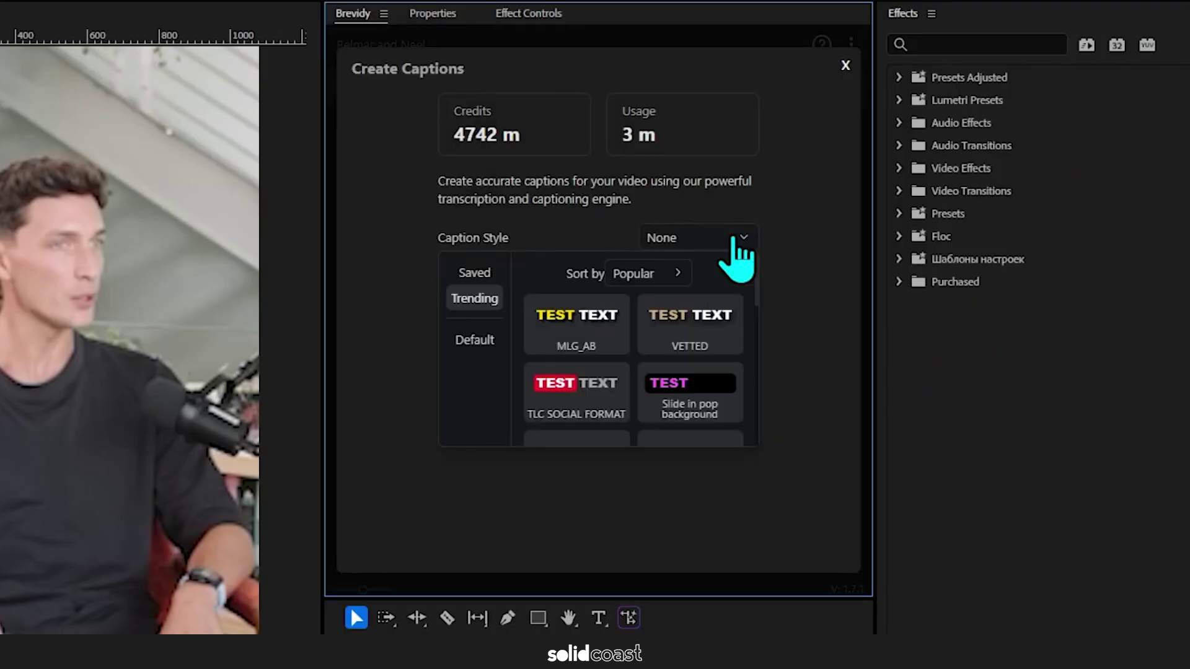
click(482, 275)
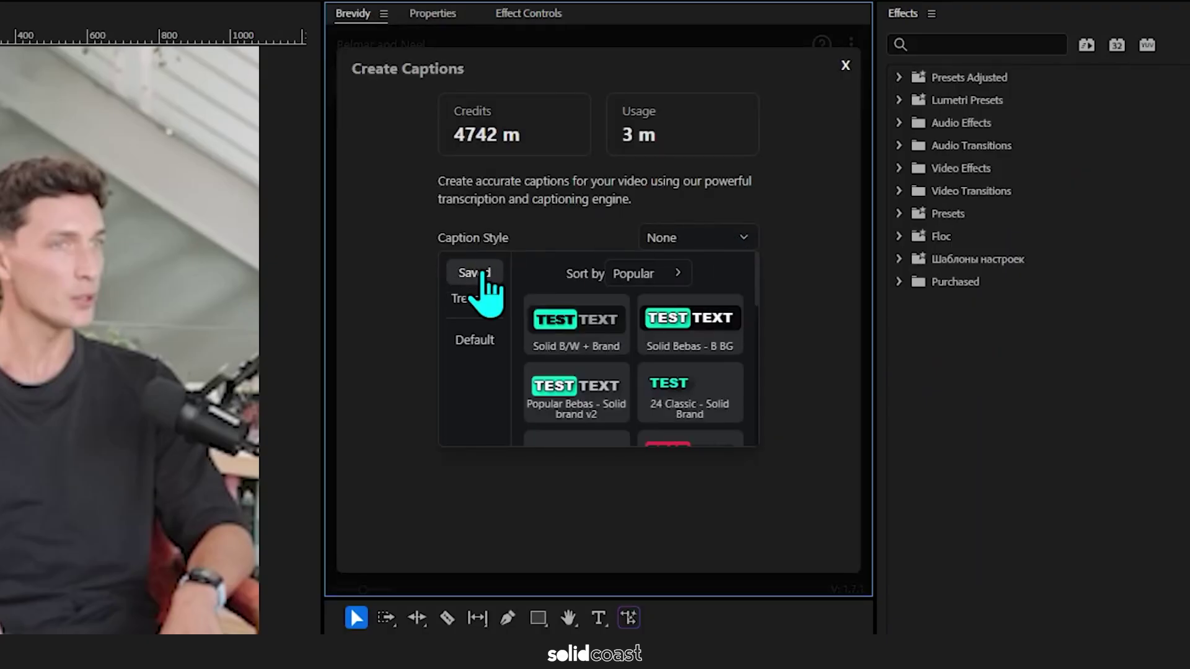
scroll(683, 332, down, 3)
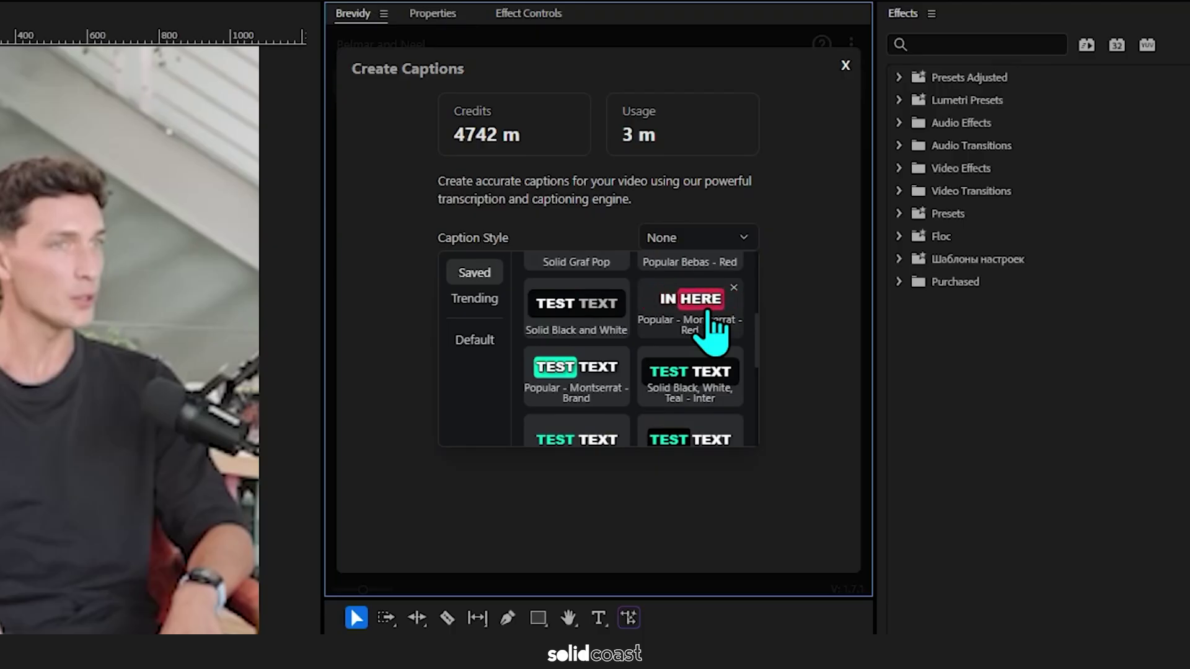
click(710, 322)
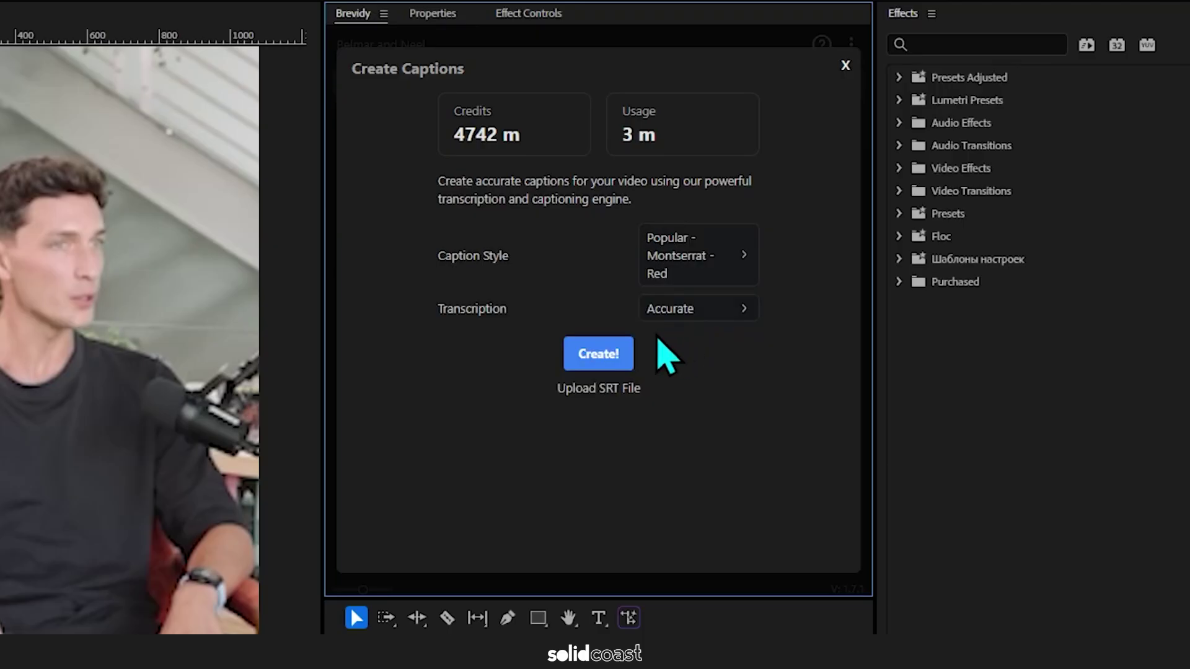
click(599, 356)
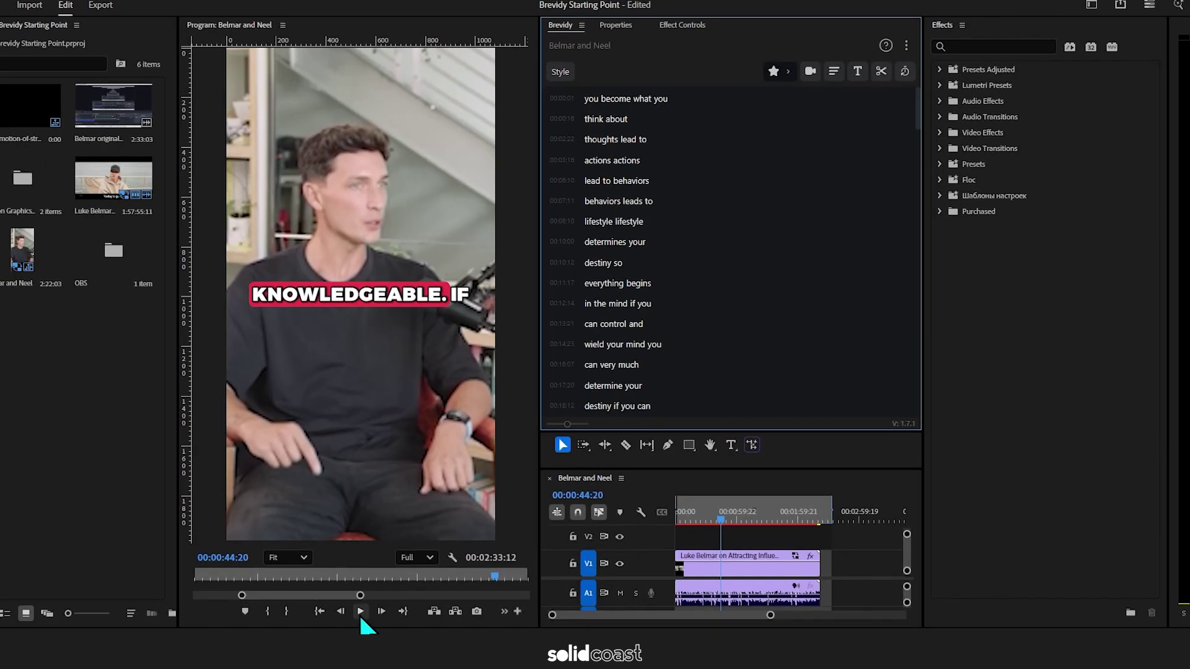
Play the vertical sequence to review the red-highlighted captions against the speech
click(361, 617)
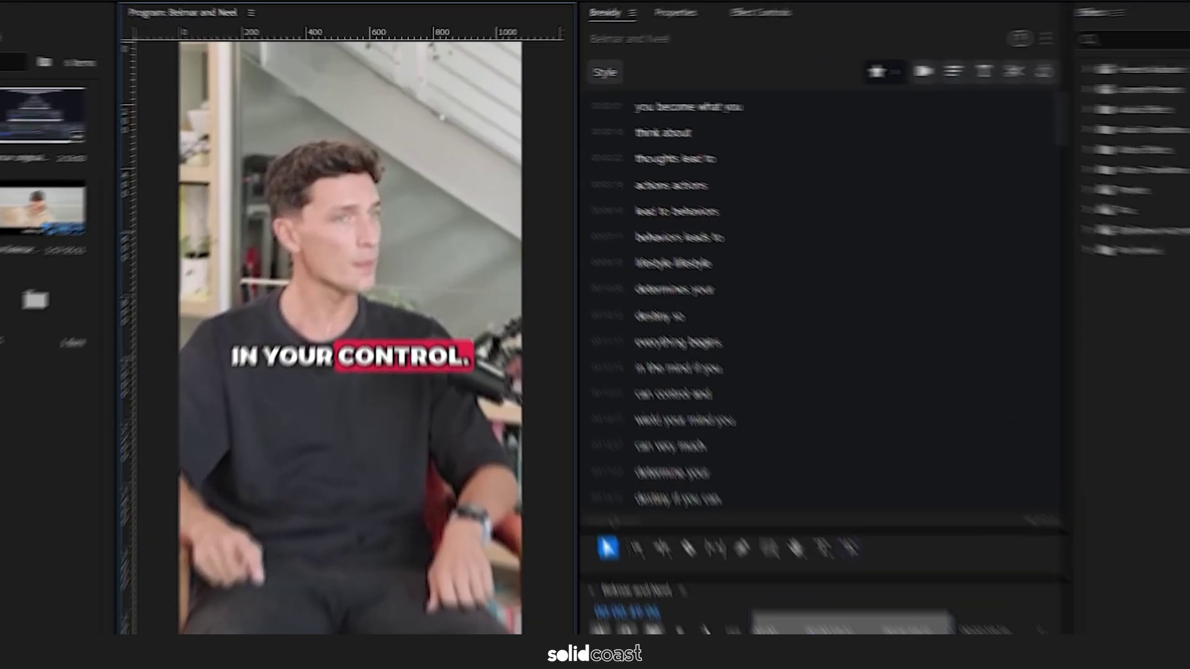
Sort saved presets by Recent and try YT Massive, then Floaty Fat Monts
scroll(599, 252, down, 8)
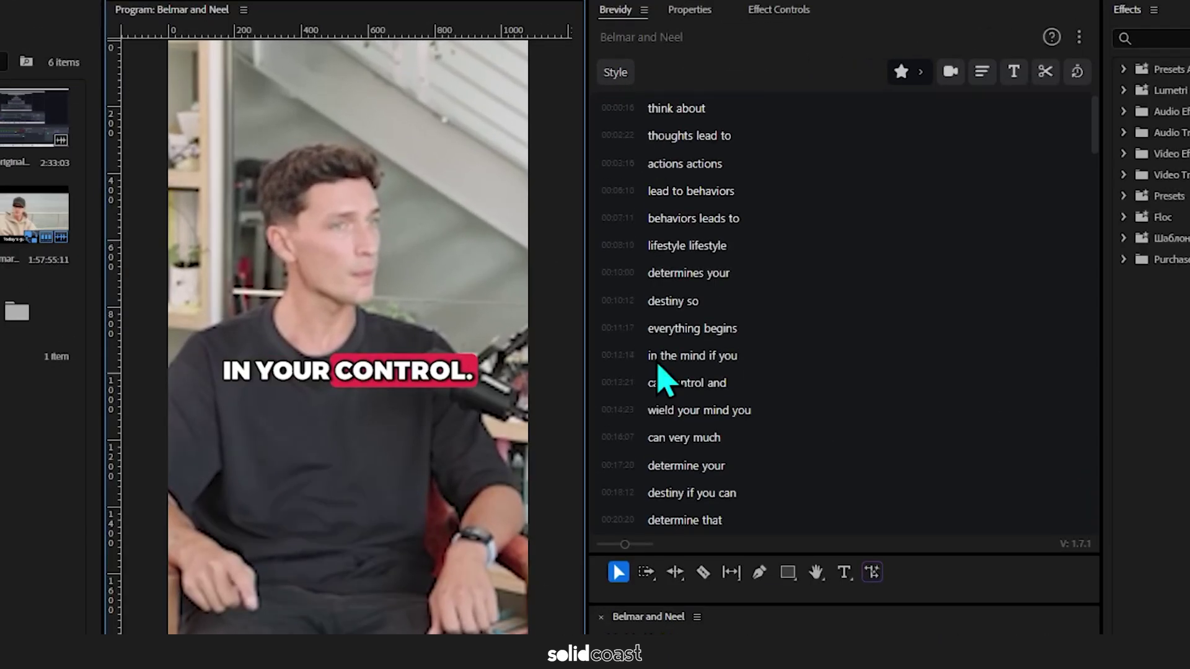
scroll(644, 105, down, 5)
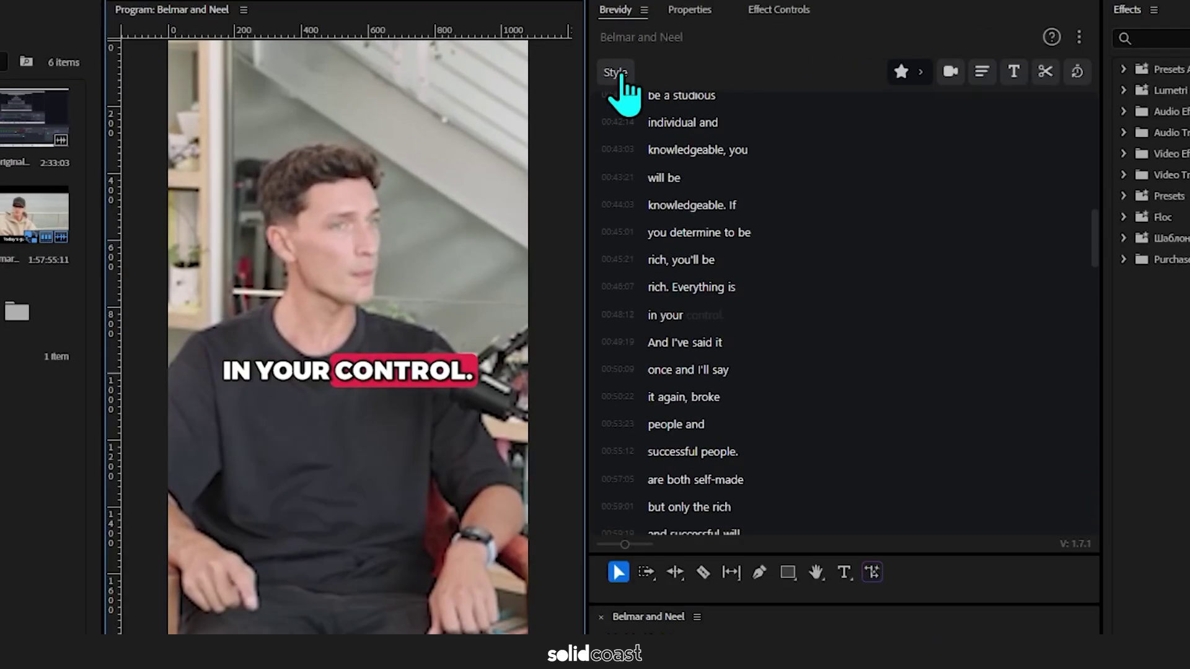
click(616, 72)
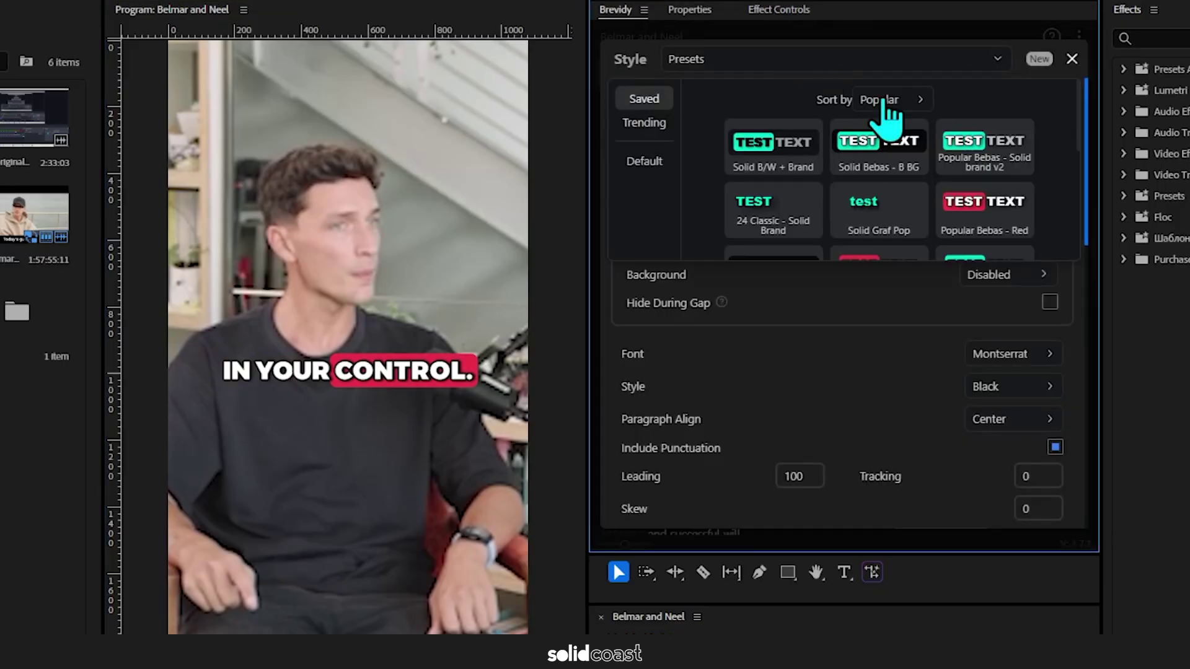
click(916, 102)
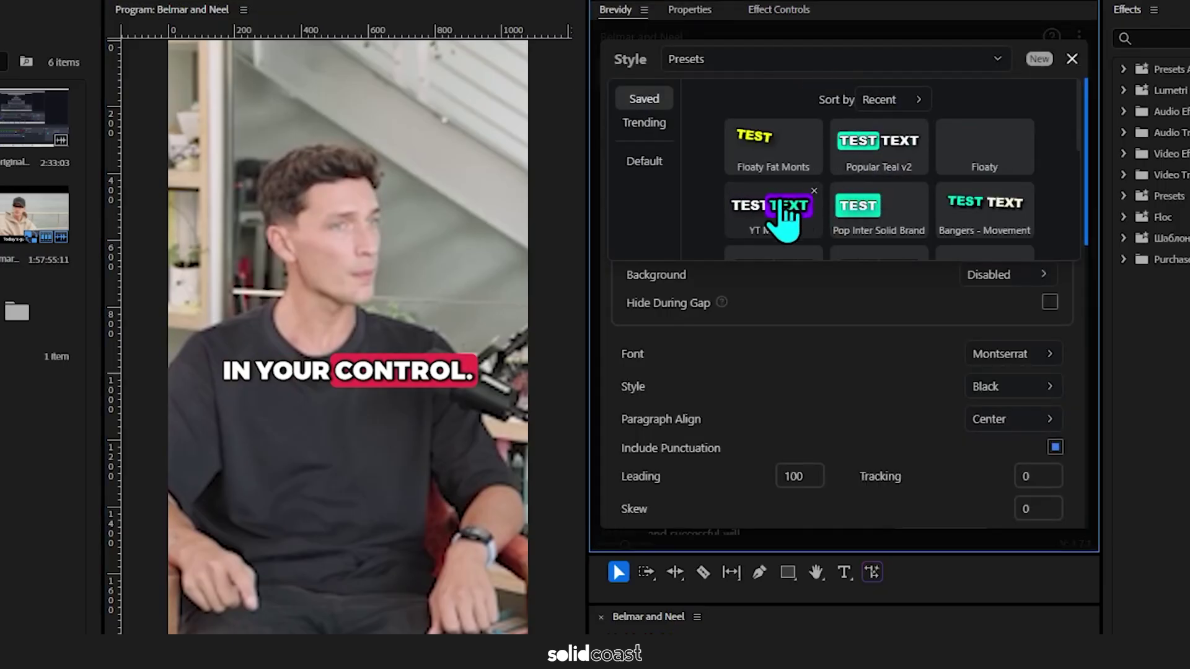
click(779, 203)
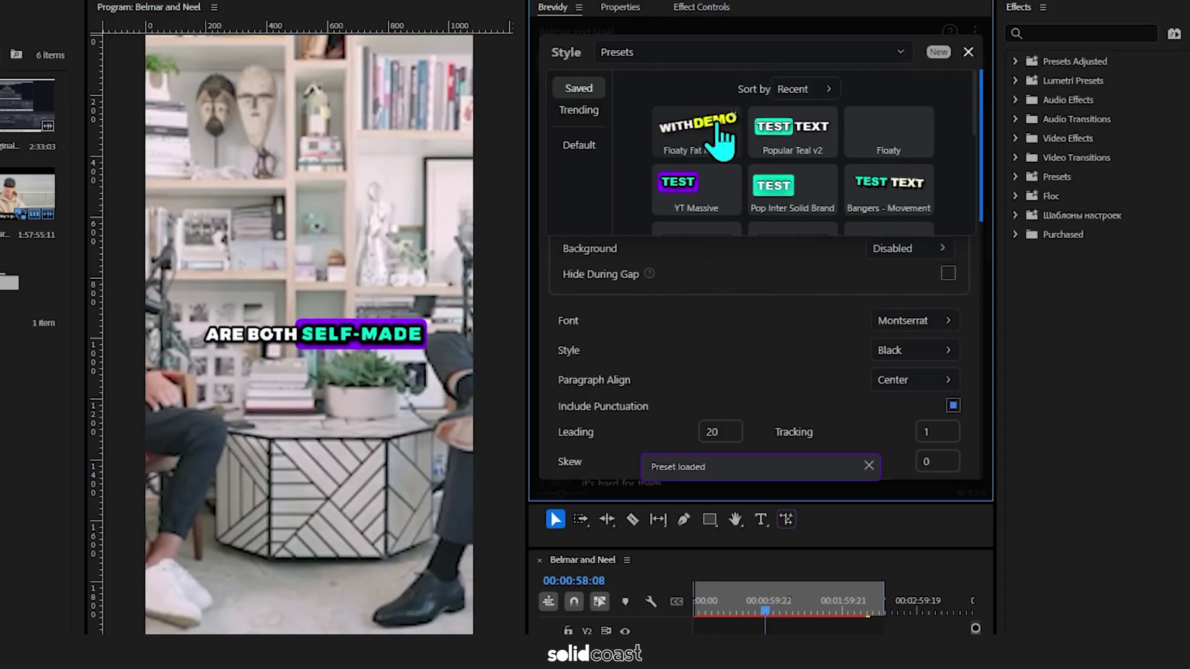
click(720, 130)
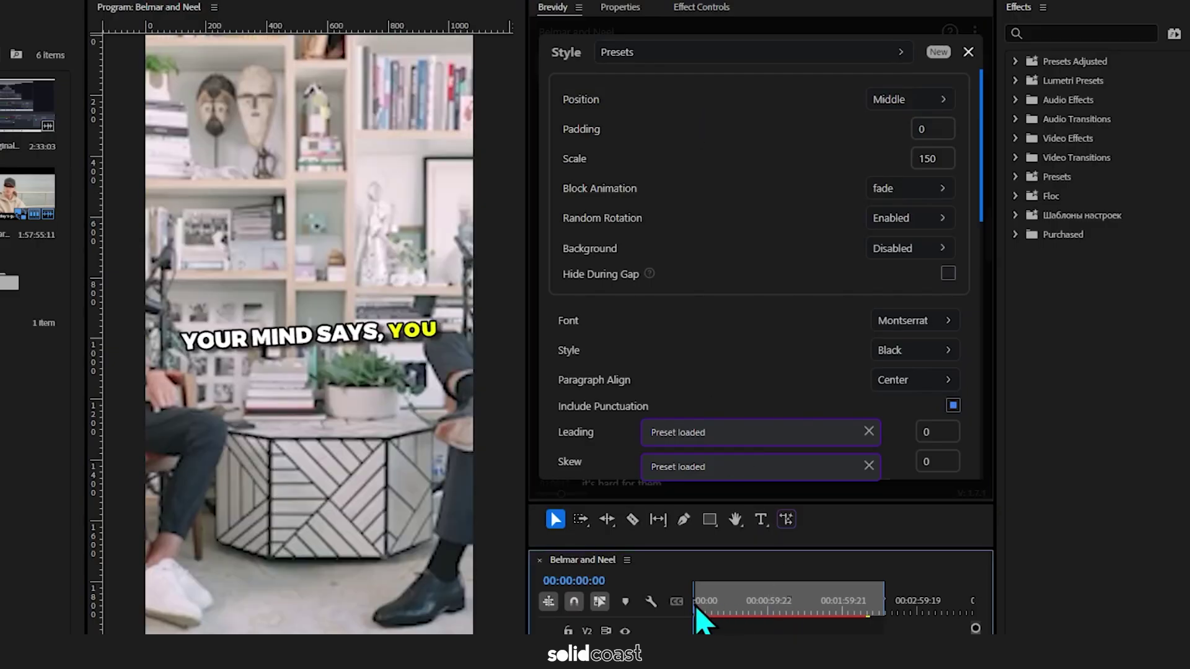
Replay from the start and apply a teal-outlined Allexist-font caption preset instead
drag(768, 612, 696, 610)
key(space)
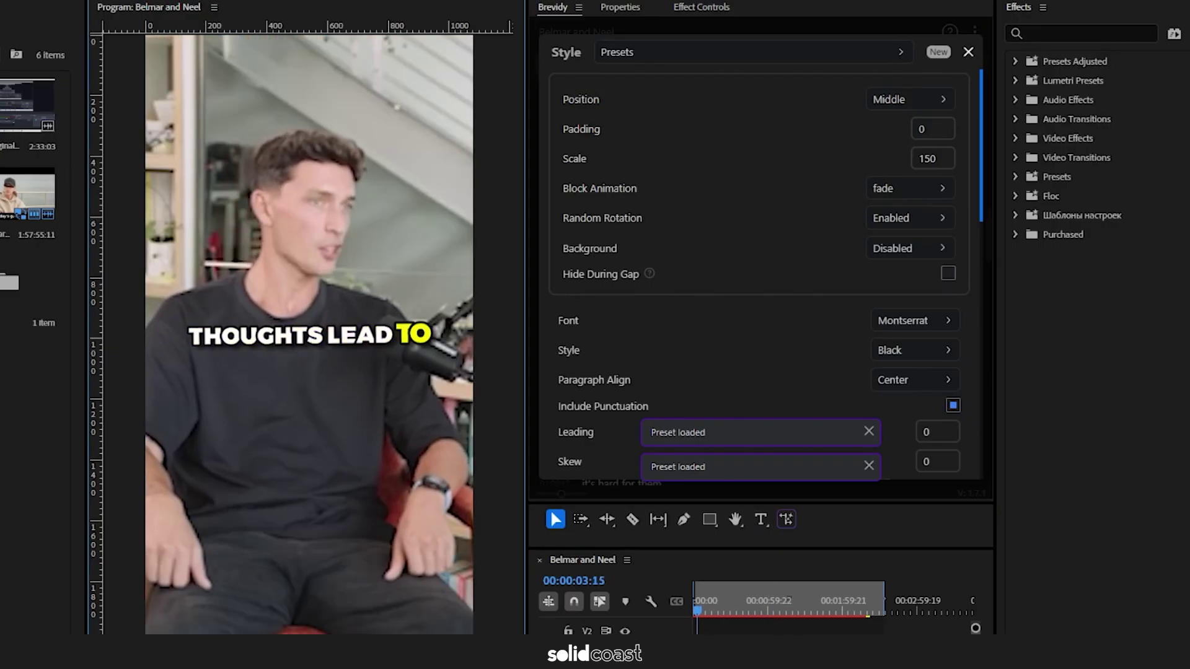
click(753, 52)
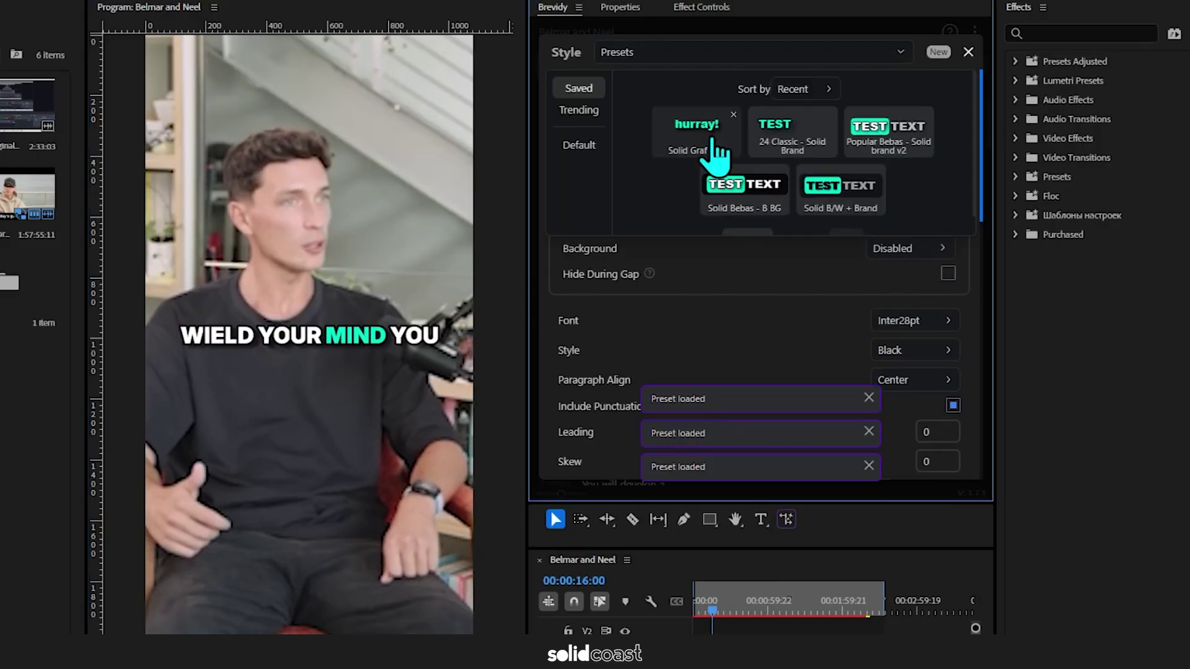
click(714, 142)
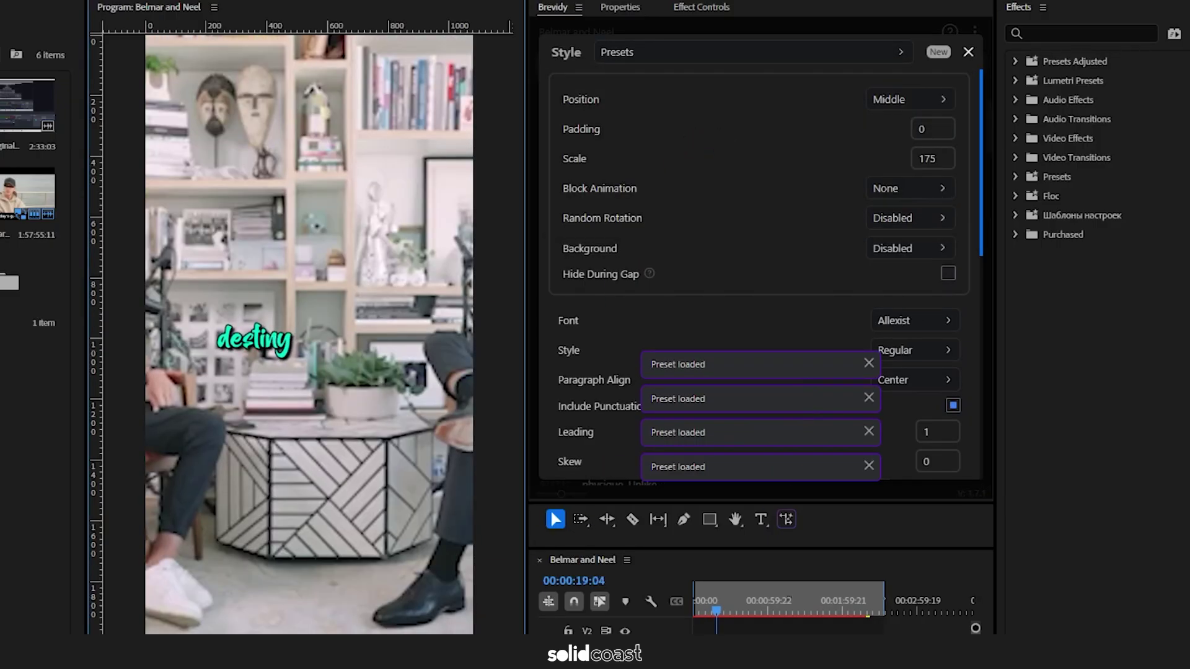
scroll(784, 319, down, 8)
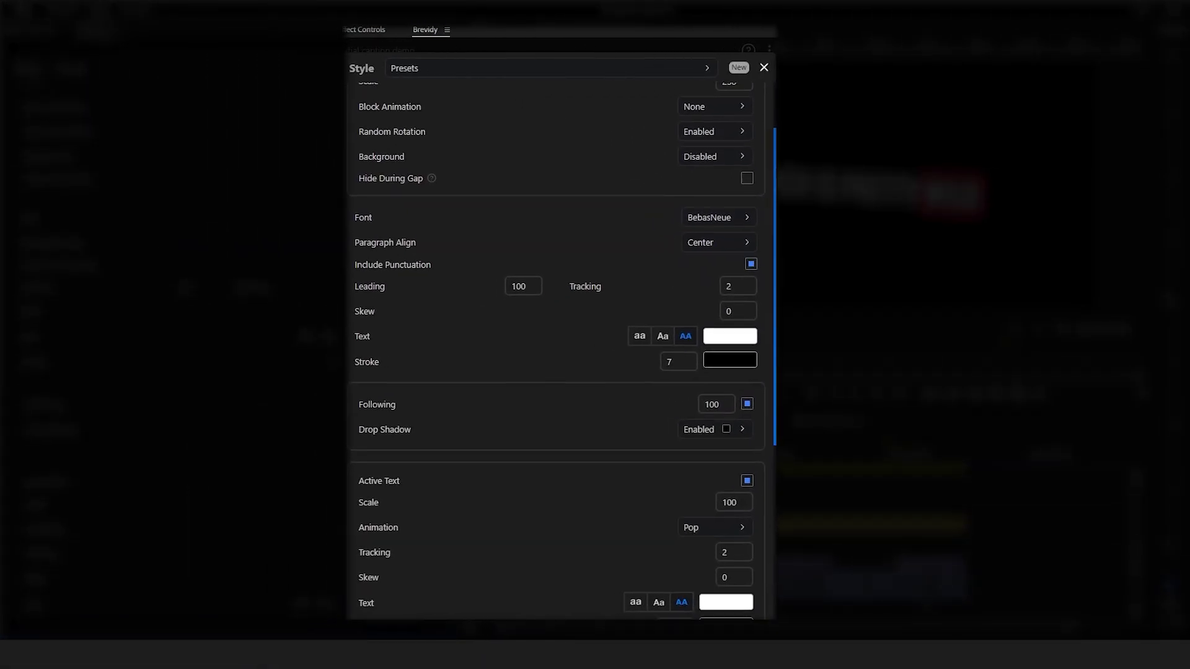
scroll(595, 347, down, 4)
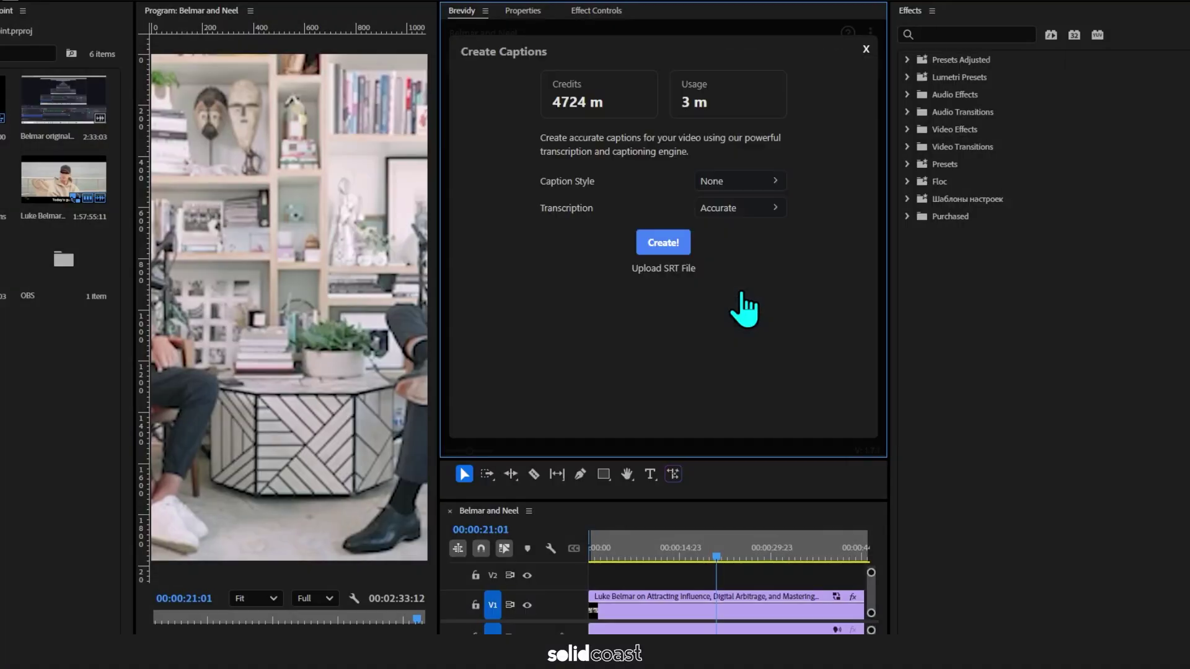
Generate plain captions for the interview and scrub the playhead to preview them
click(679, 248)
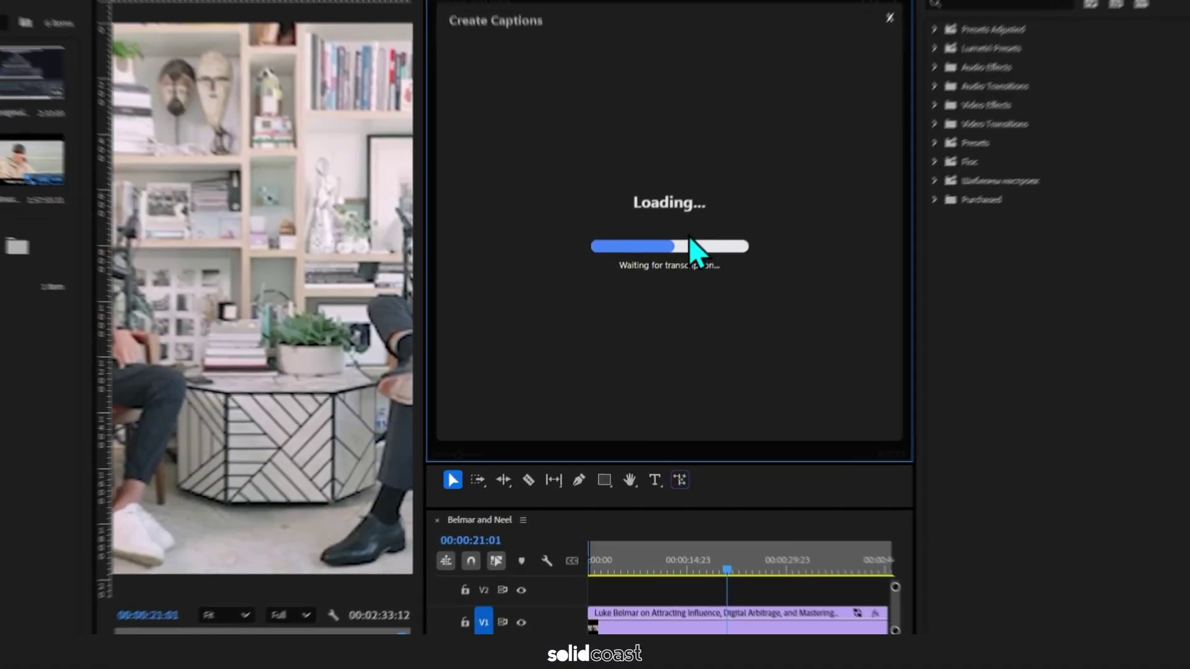
drag(684, 552, 676, 551)
scroll(770, 165, up, 1)
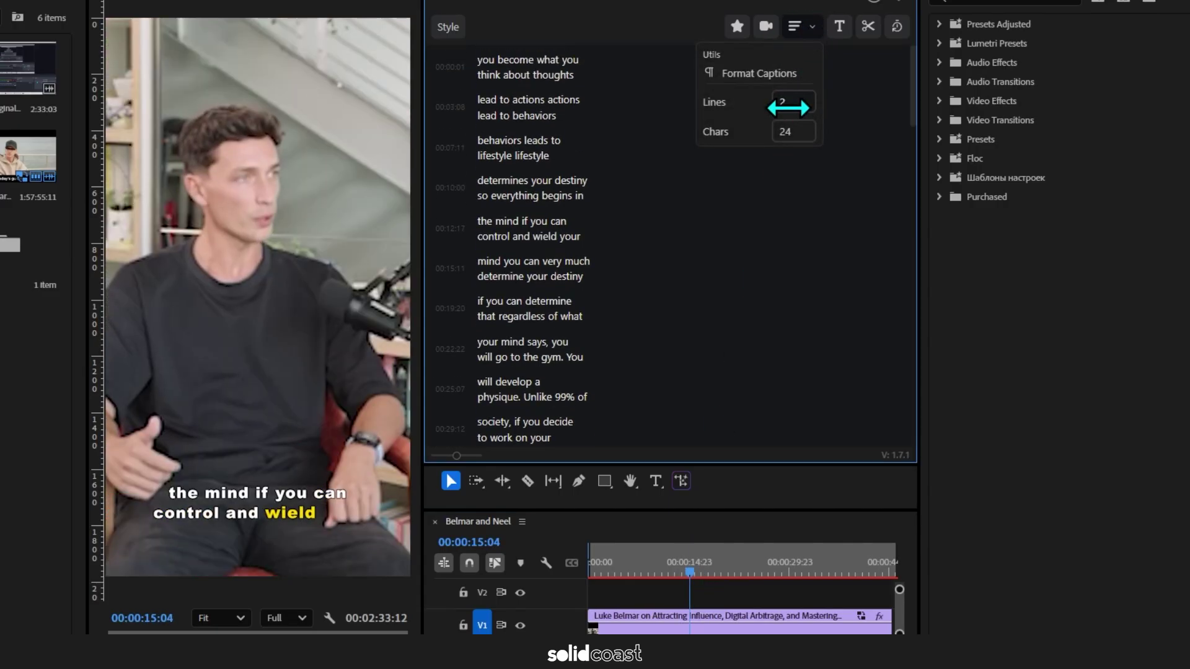
Format captions to 1 line of at most 24 characters each
text(4)
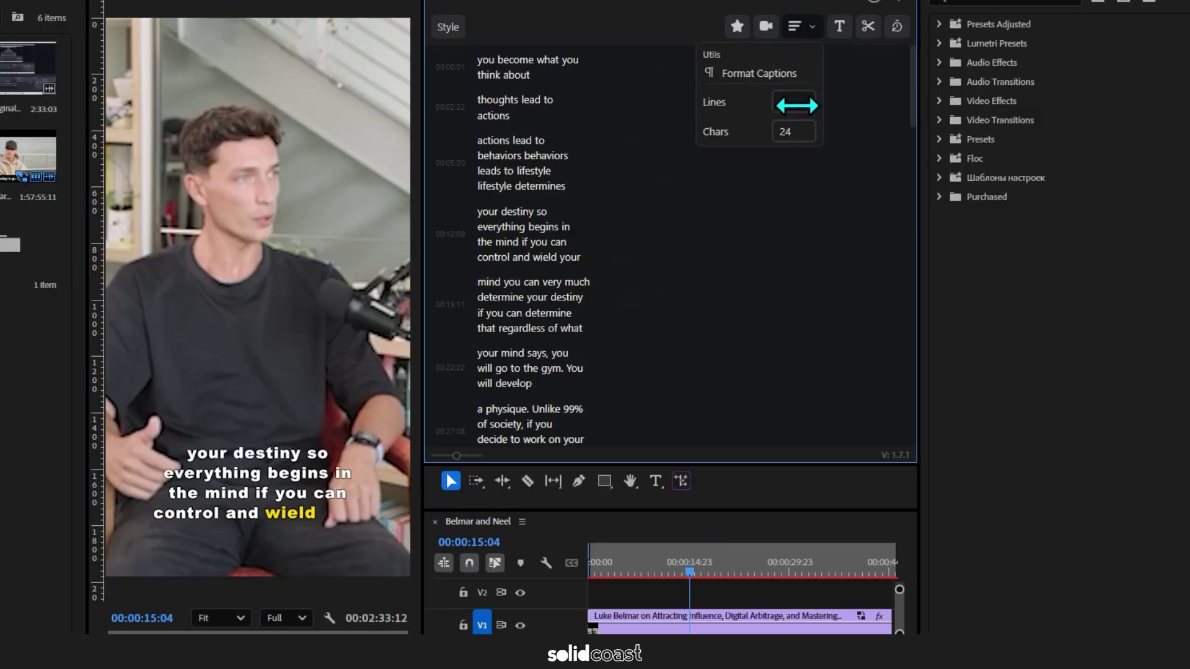
text(2)
text(1)
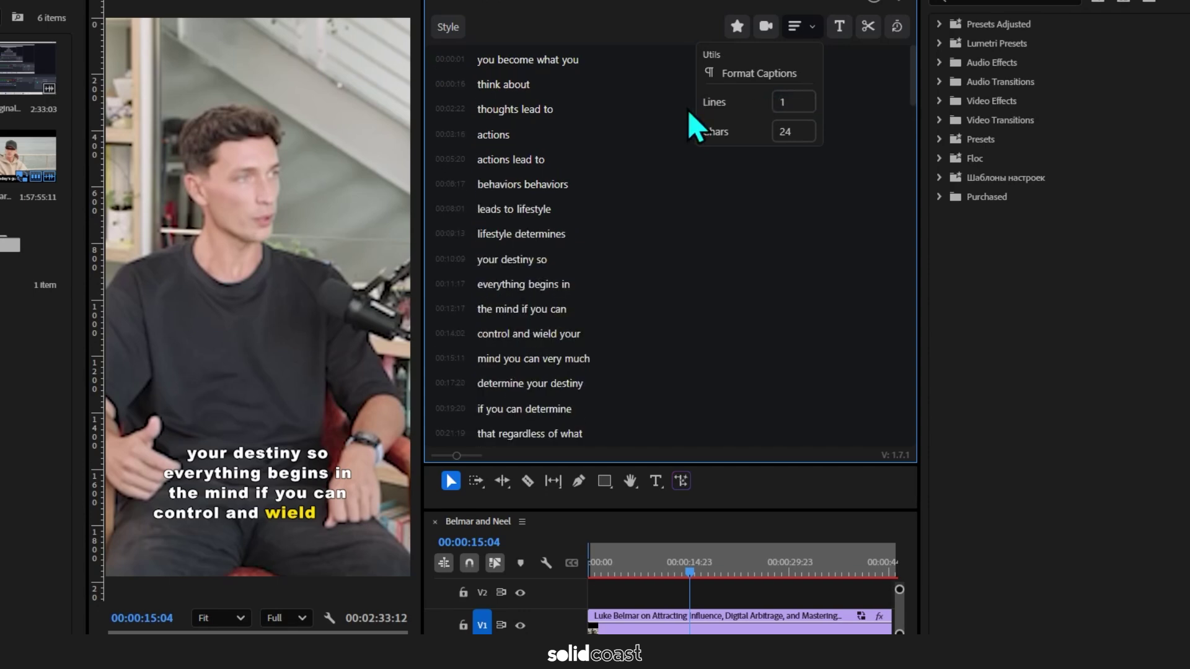
drag(710, 102, 799, 105)
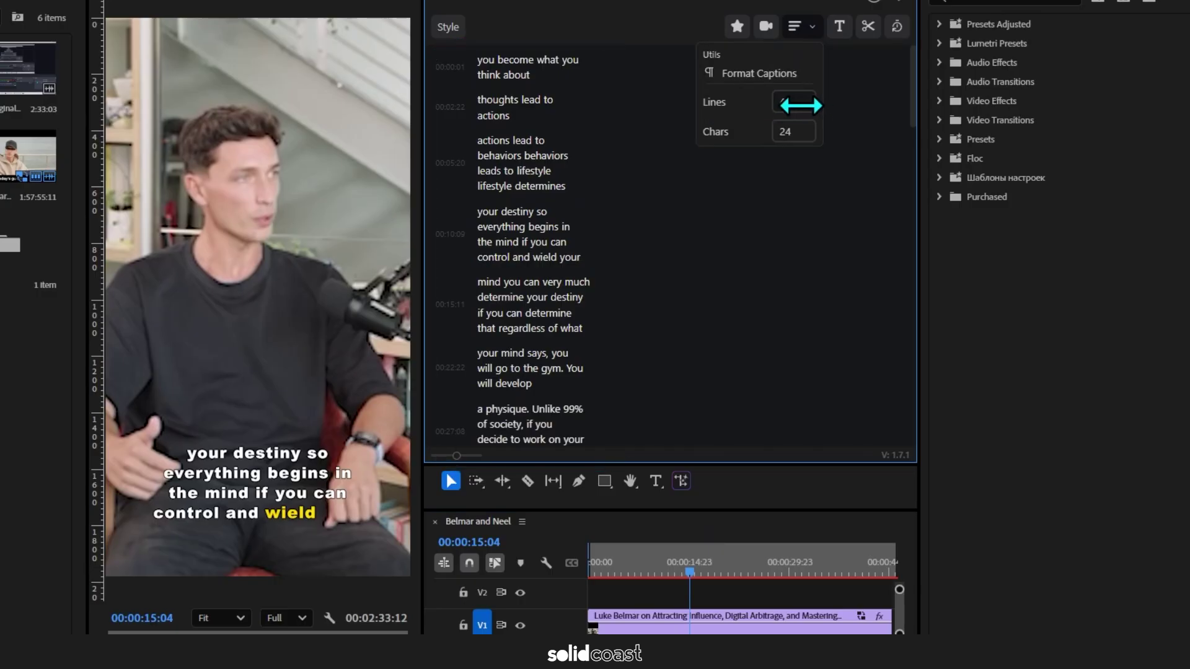
drag(799, 106, 689, 114)
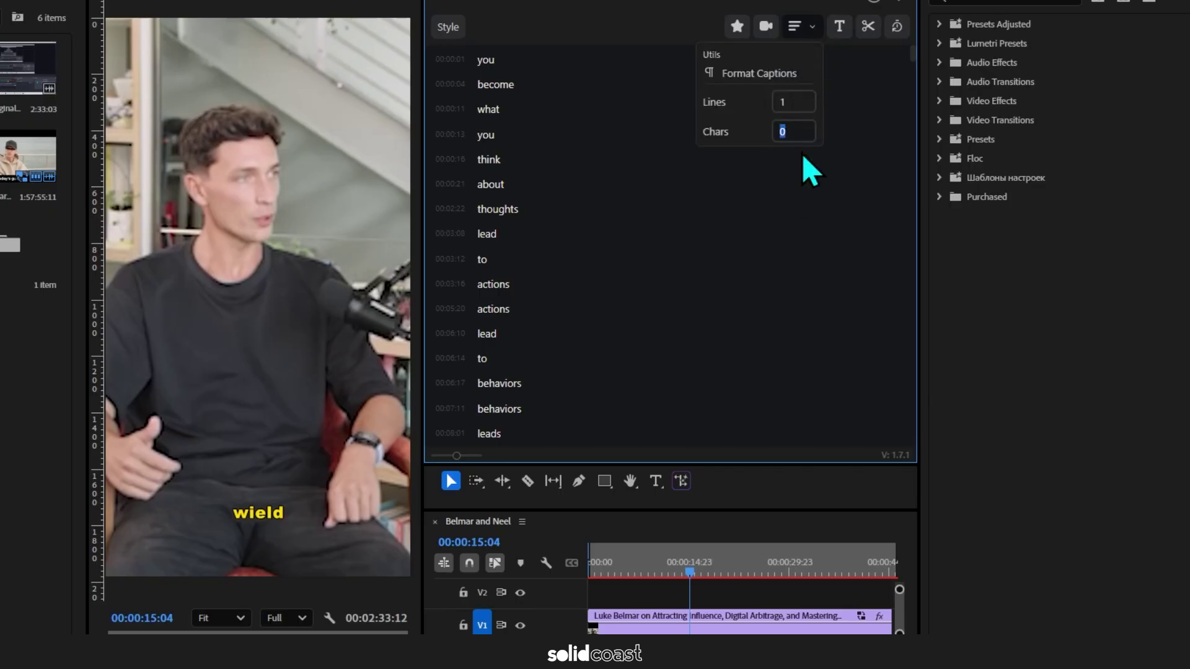
key(Return)
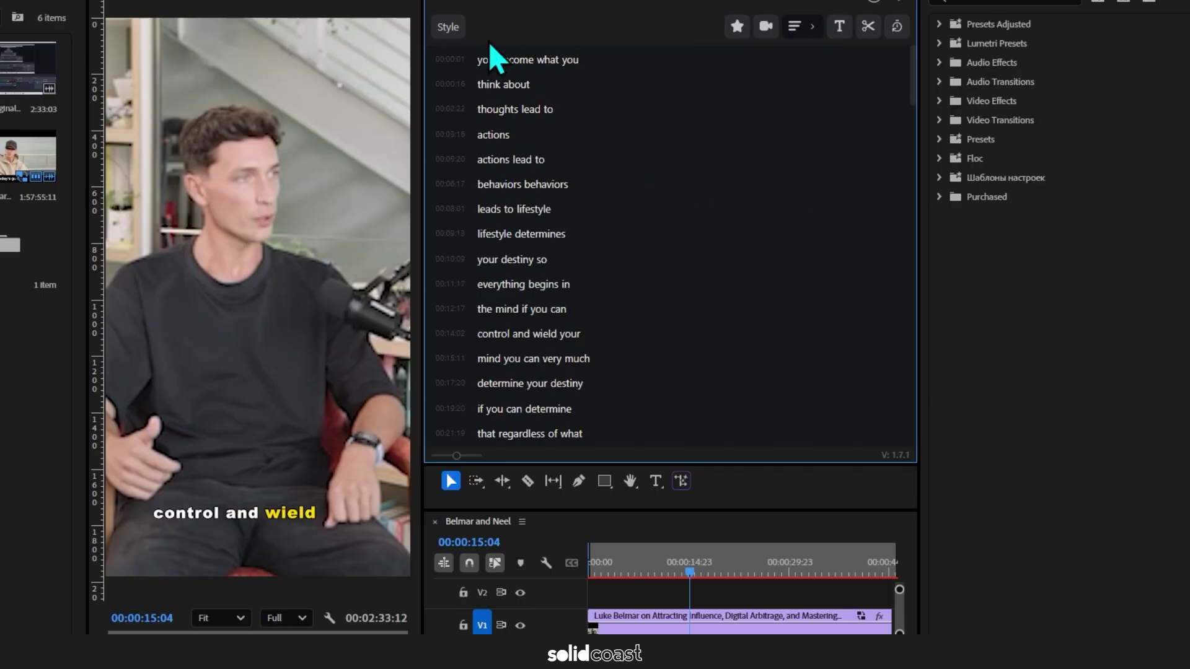
Position the captions at the top of the video with padding 0
click(450, 28)
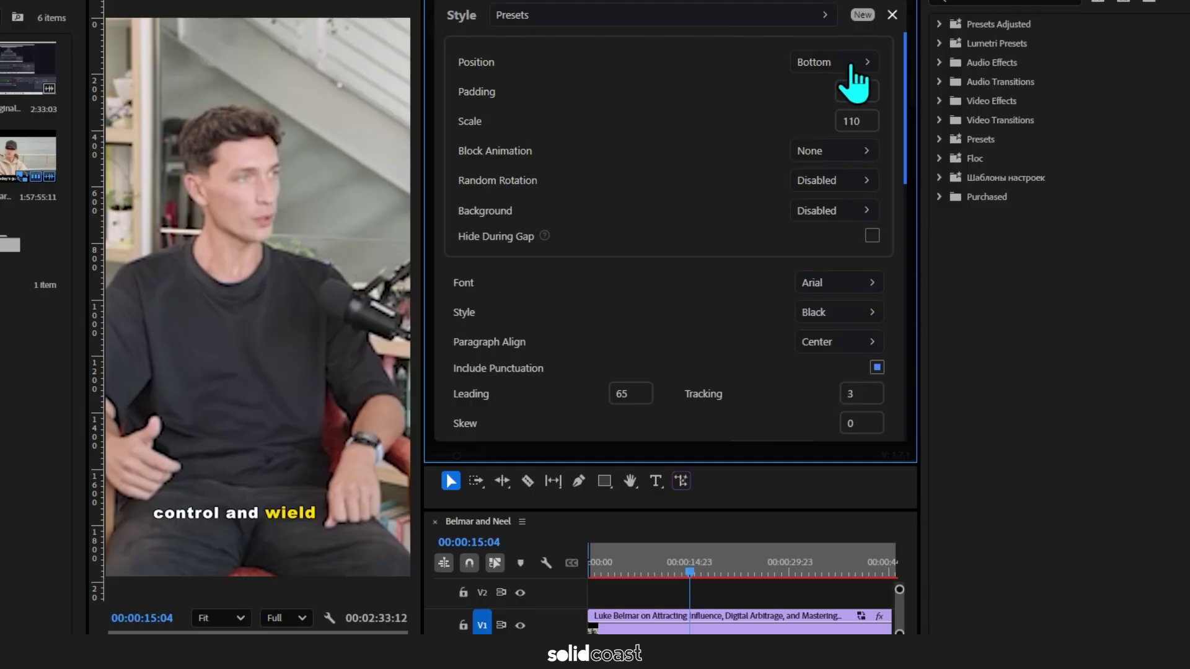
click(806, 103)
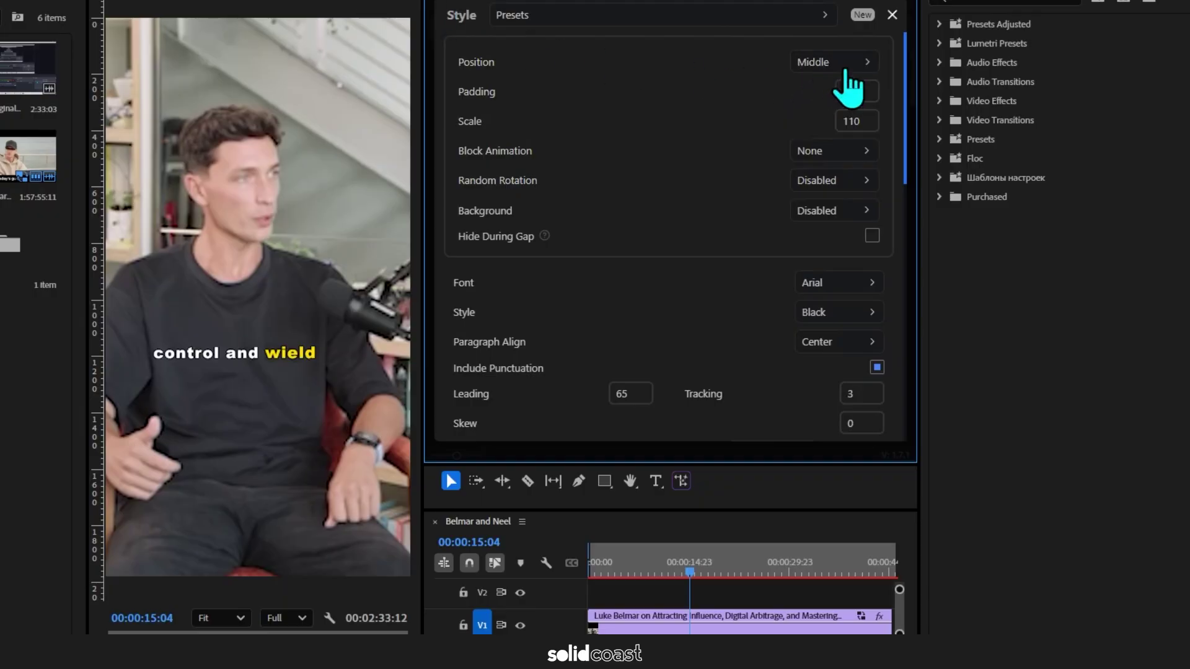
click(810, 82)
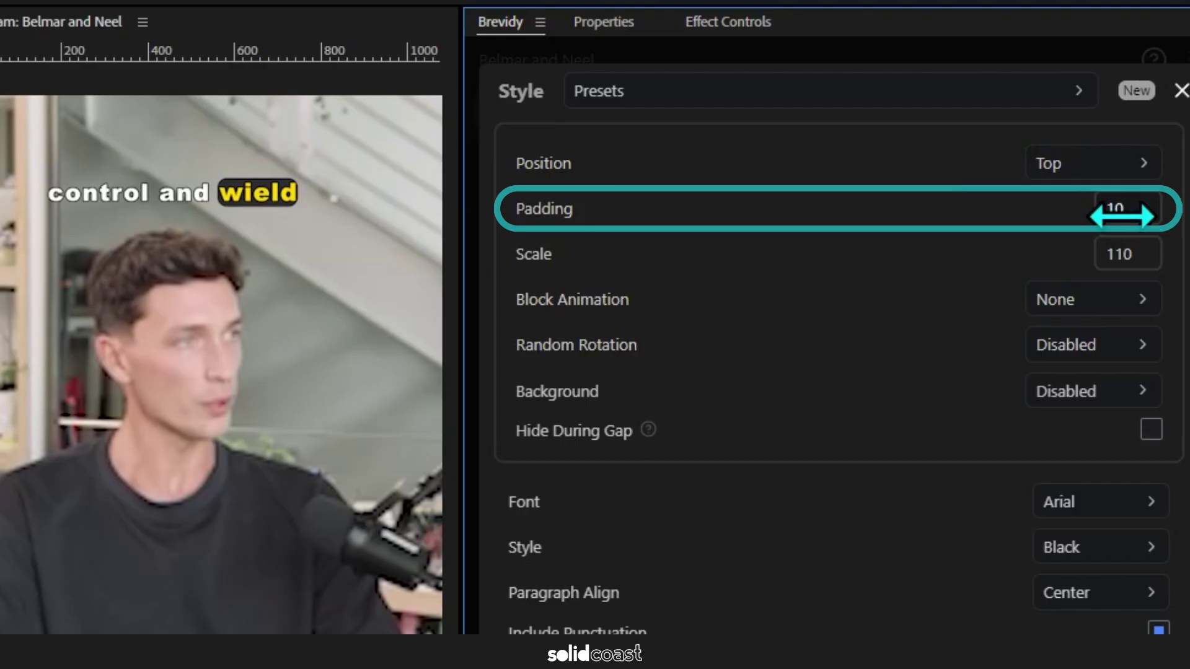
click(1125, 211)
text(0)
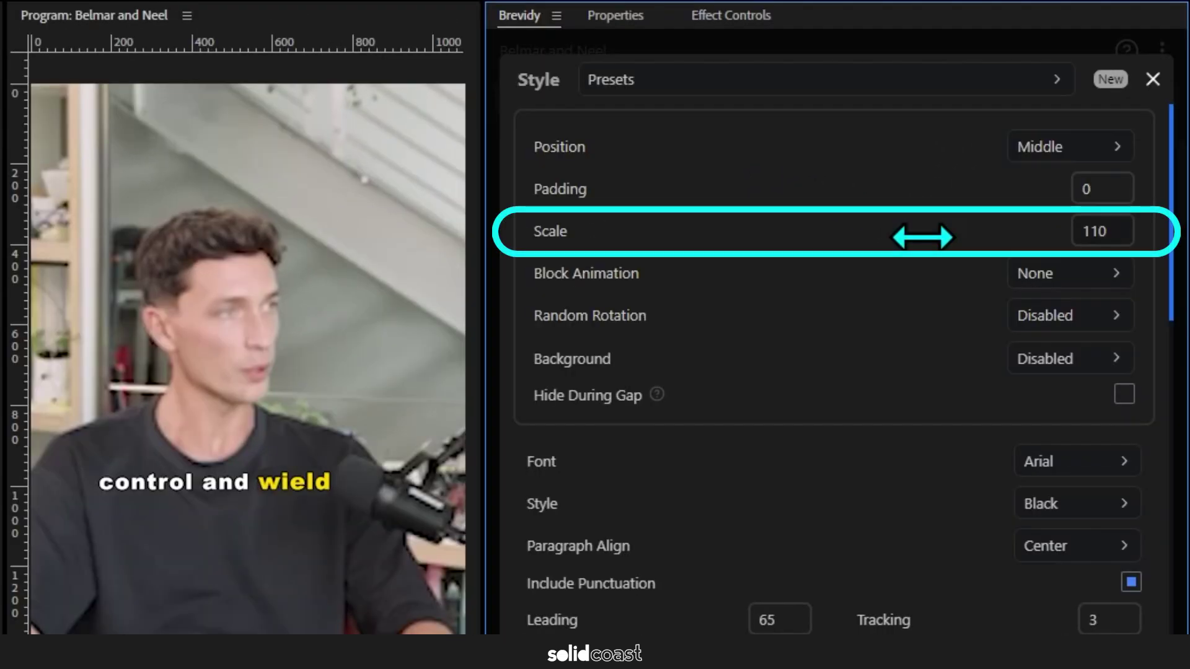
Set caption scale to 200 and the font to BebasNeue
drag(922, 237, 1097, 273)
key(BackSpace)
key(BackSpace)
key(BackSpace)
text(200)
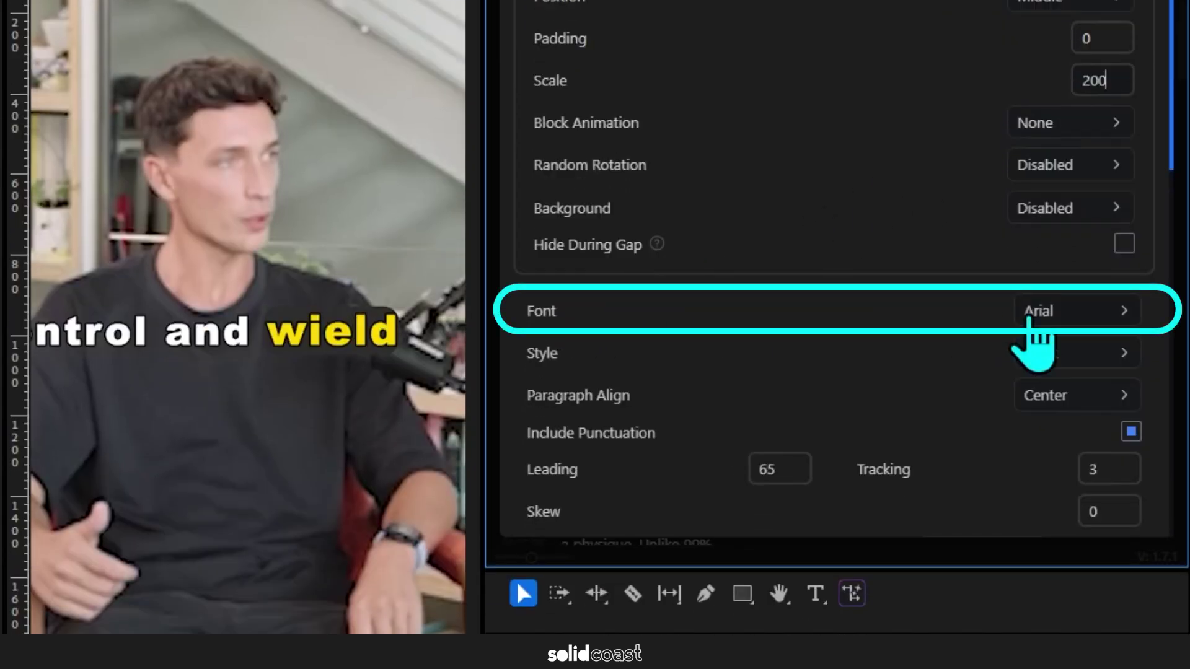
click(1076, 314)
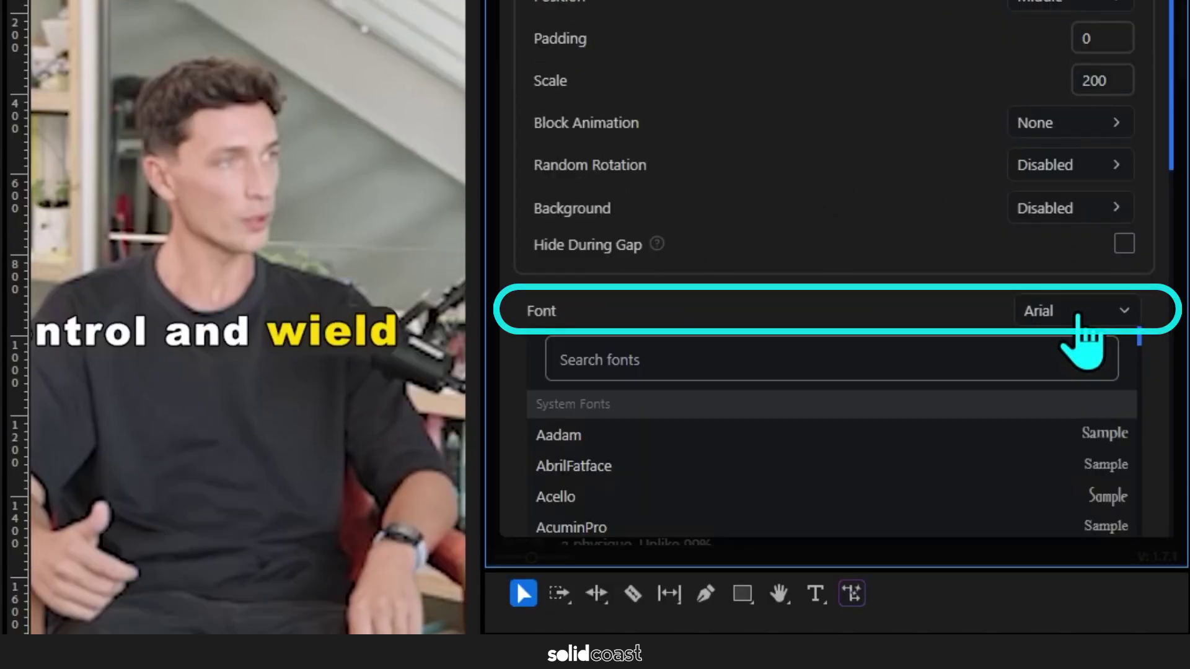
text(bebas)
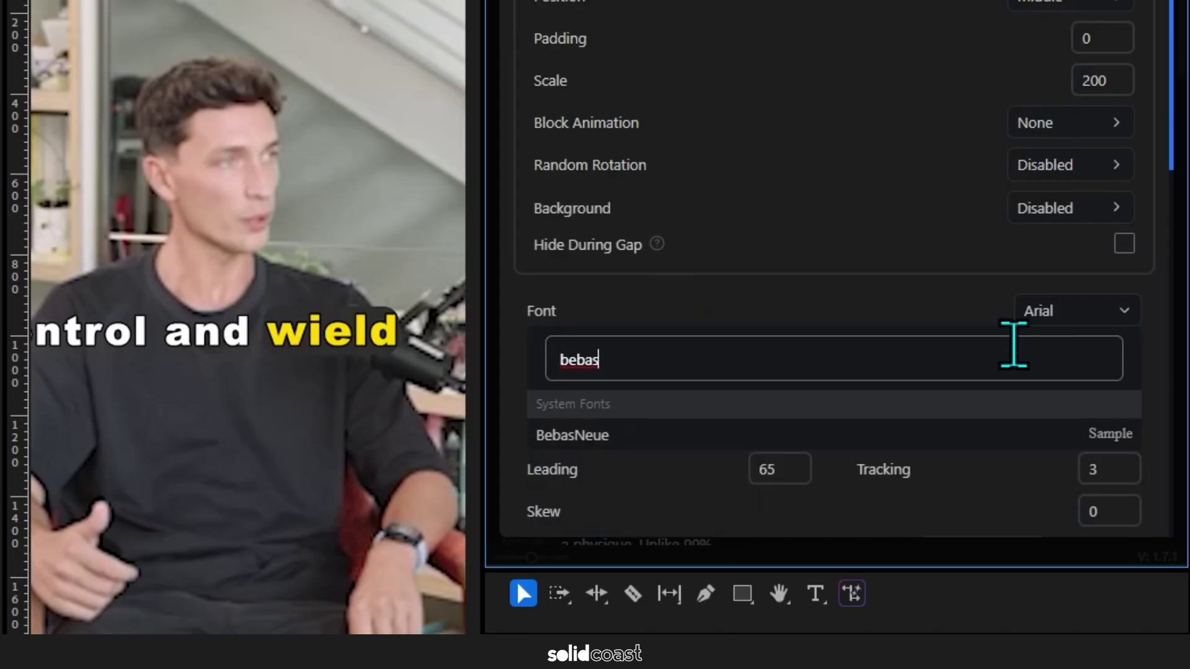
click(723, 435)
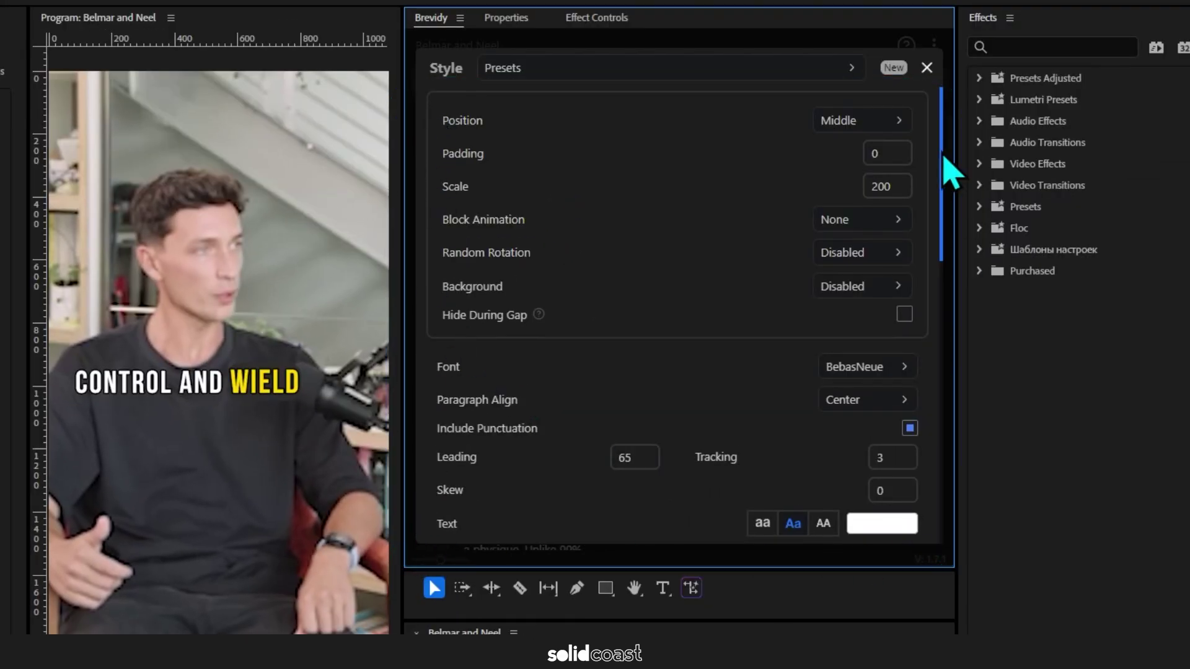
Make the active spoken word's text colour white
scroll(675, 292, down, 8)
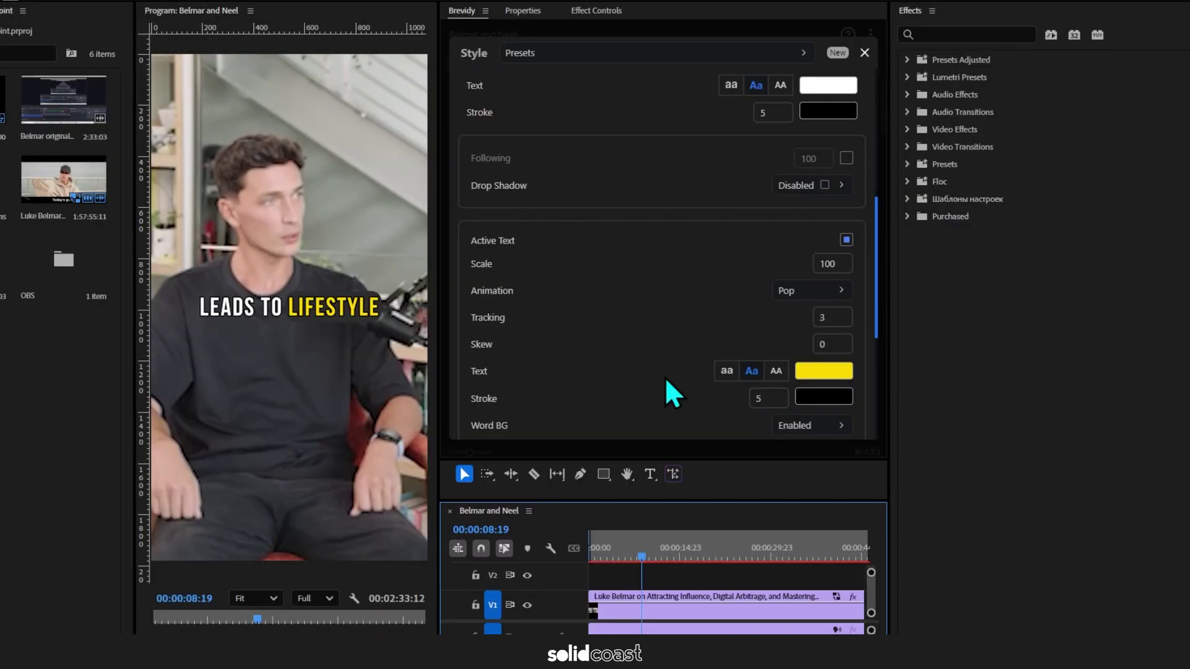
click(803, 374)
drag(537, 137, 419, 66)
click(827, 377)
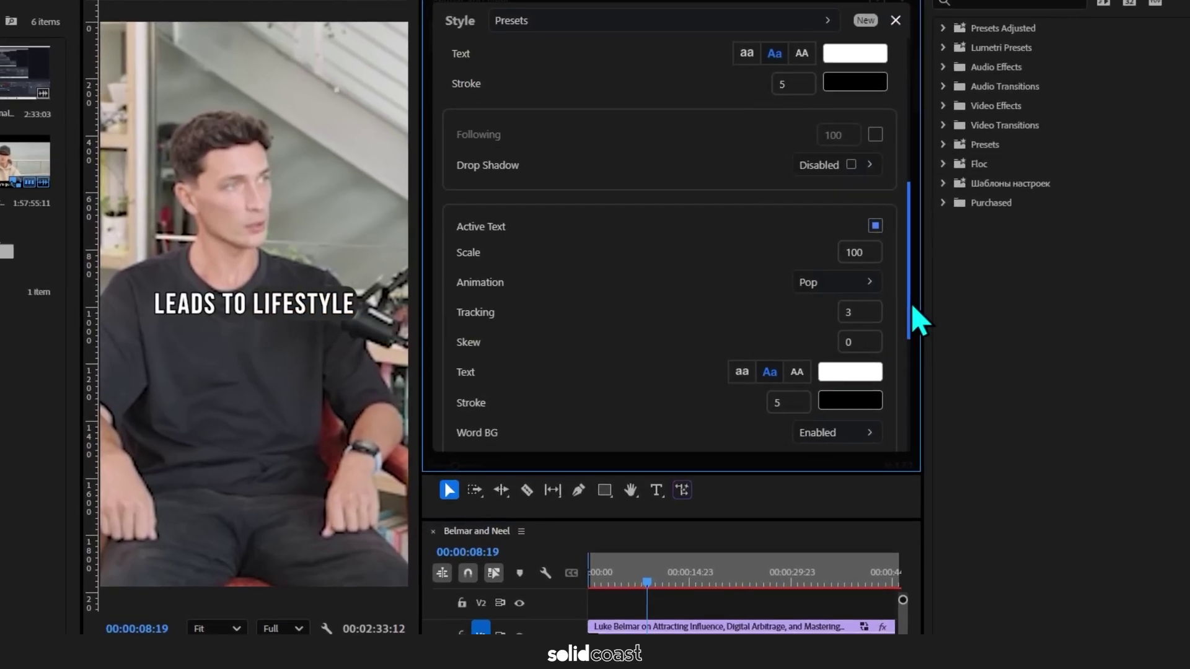
Enable Word BG with a red #ff3838 background behind the active word
scroll(910, 329, down, 2)
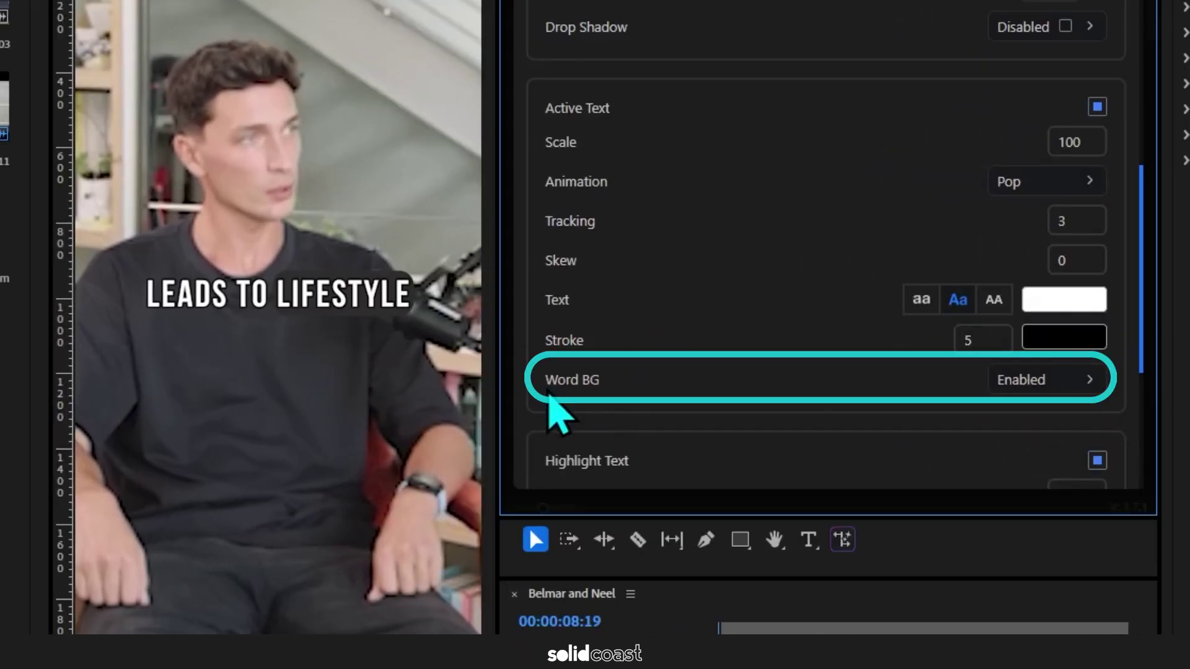
click(1036, 380)
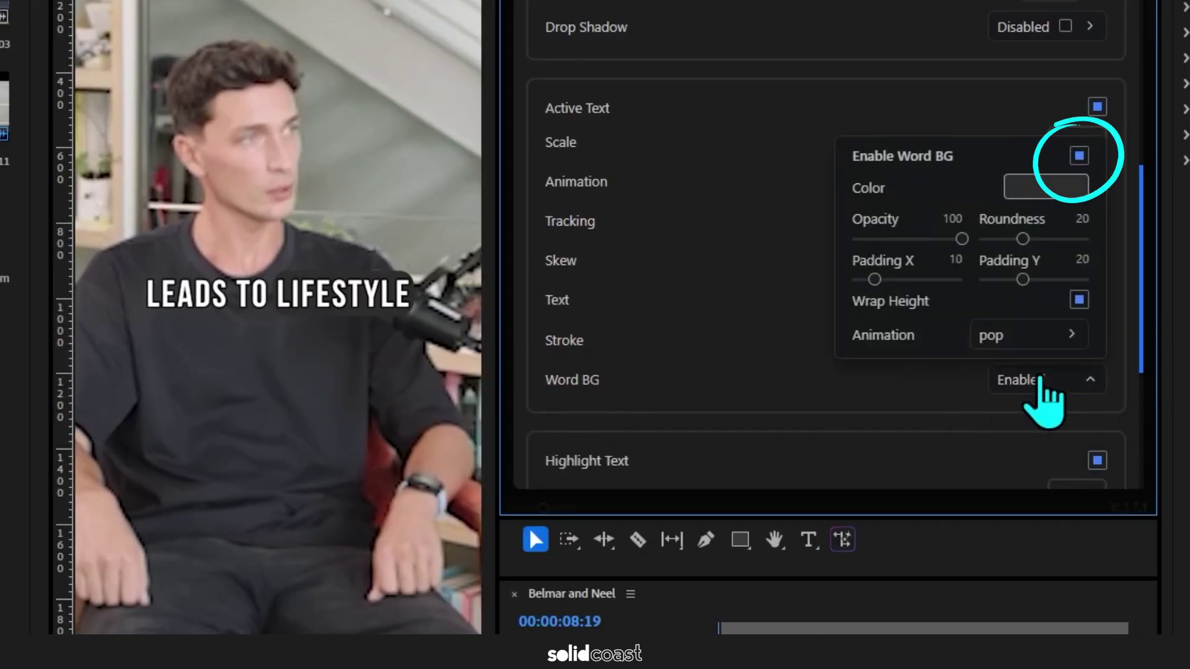
click(1046, 186)
drag(999, 133, 970, 1)
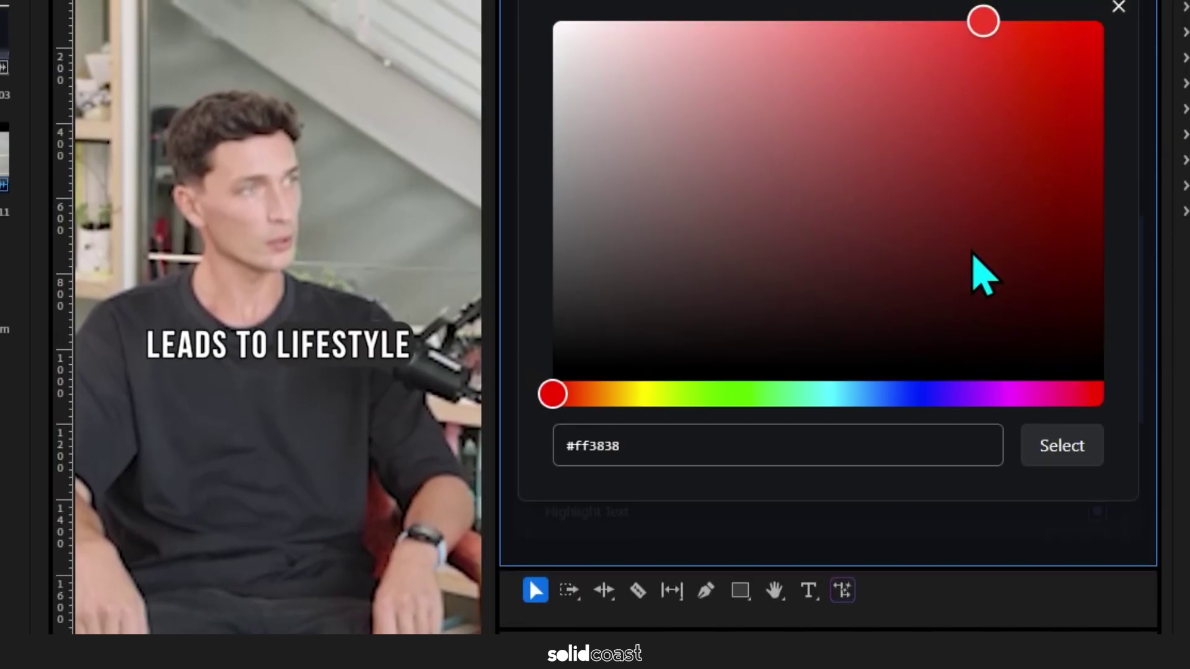
click(1062, 395)
click(1048, 433)
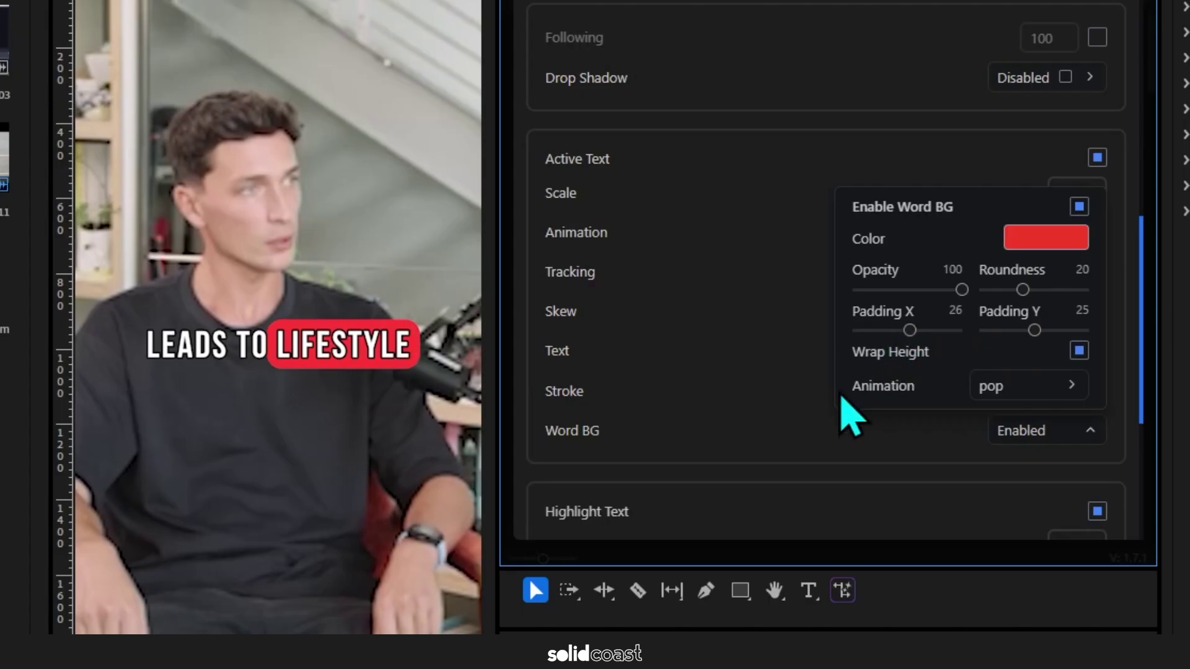
click(775, 400)
Set the caption stroke to 10 and play the video to preview
scroll(332, 438, up, 3)
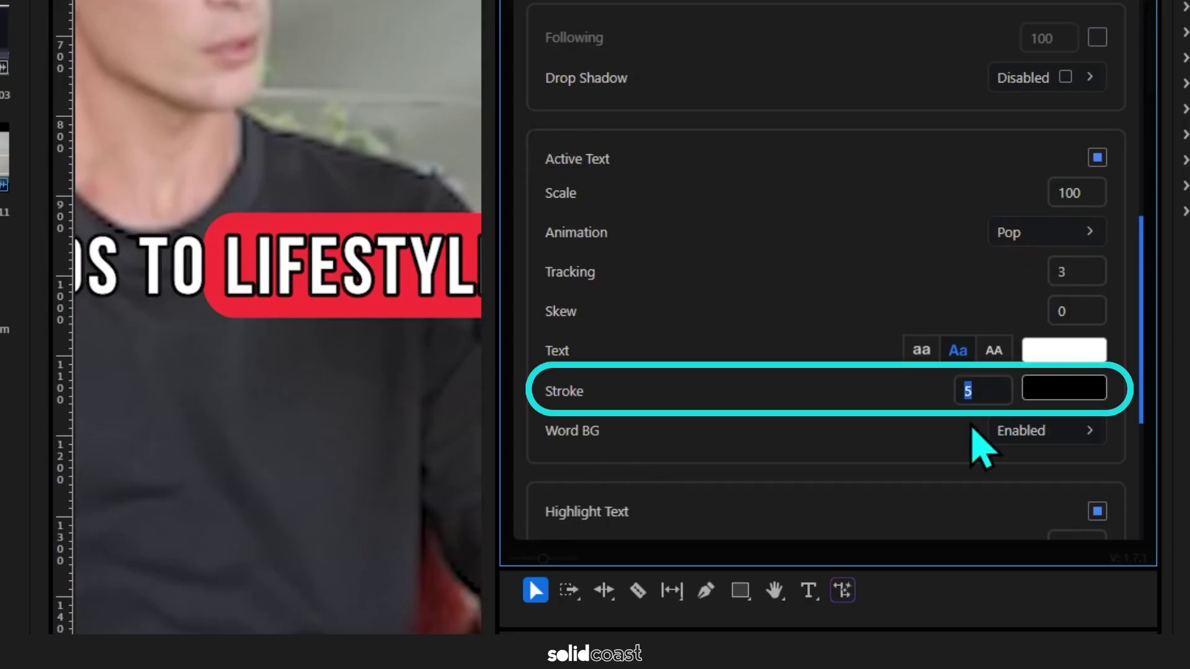
text(10)
scroll(337, 340, down, 3)
key(Return)
key(space)
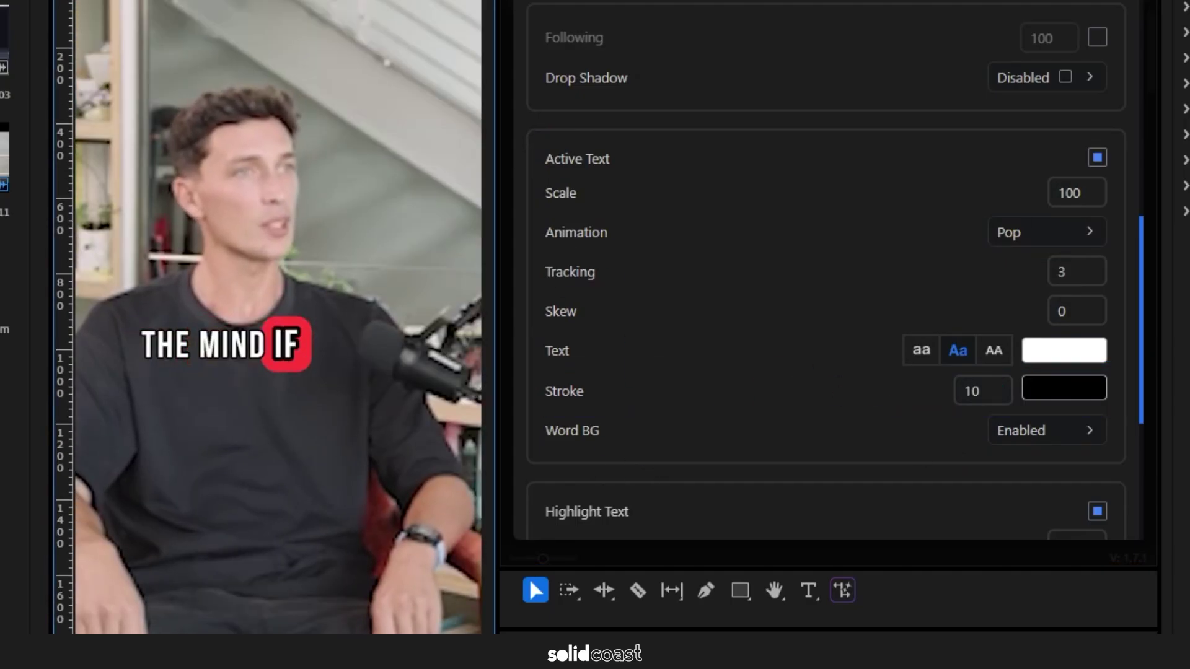
Enable the caption drop shadow with softness 57
scroll(194, 443, up, 5)
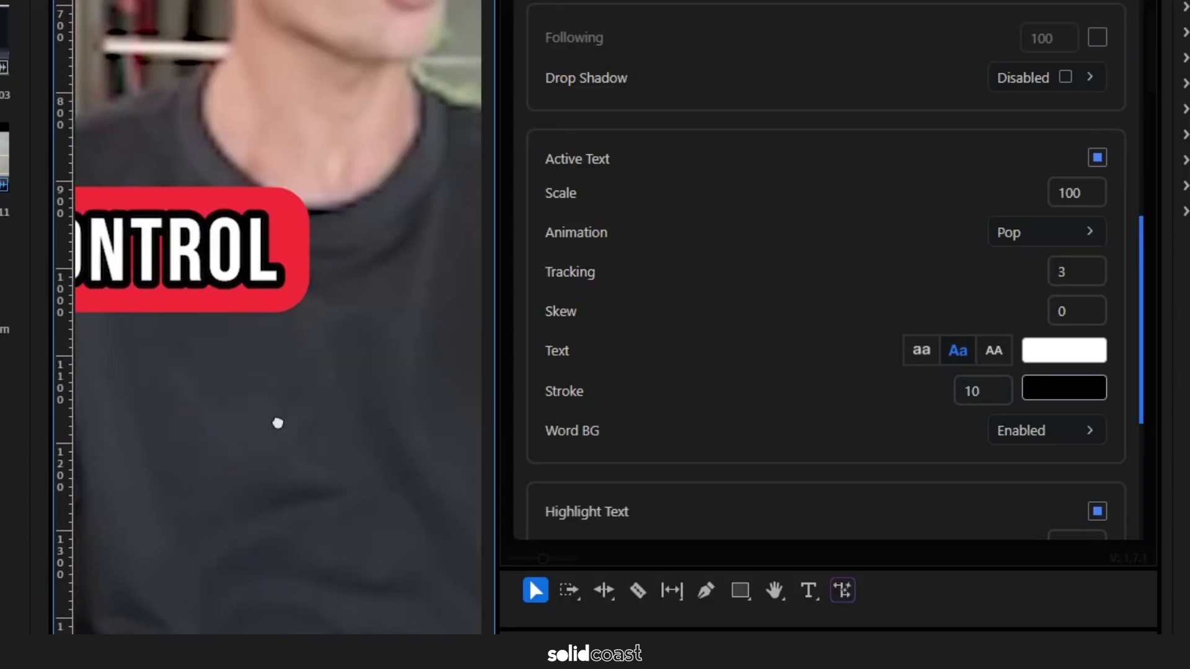
scroll(685, 338, up, 4)
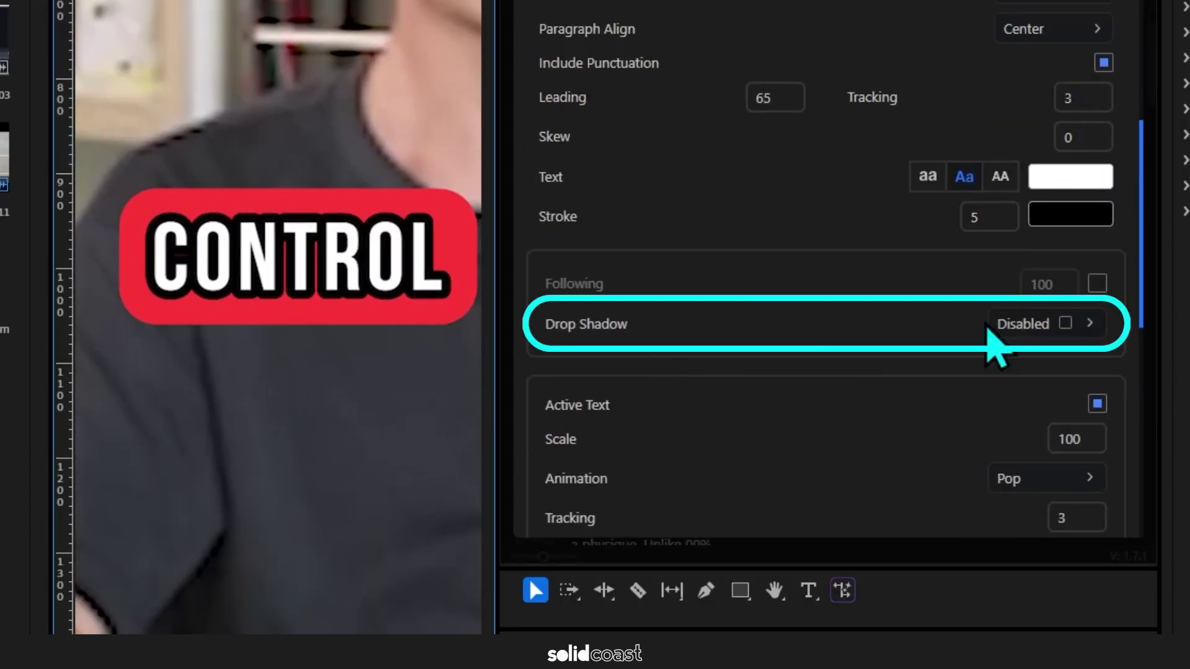
click(1088, 323)
click(1079, 371)
drag(979, 504, 1042, 504)
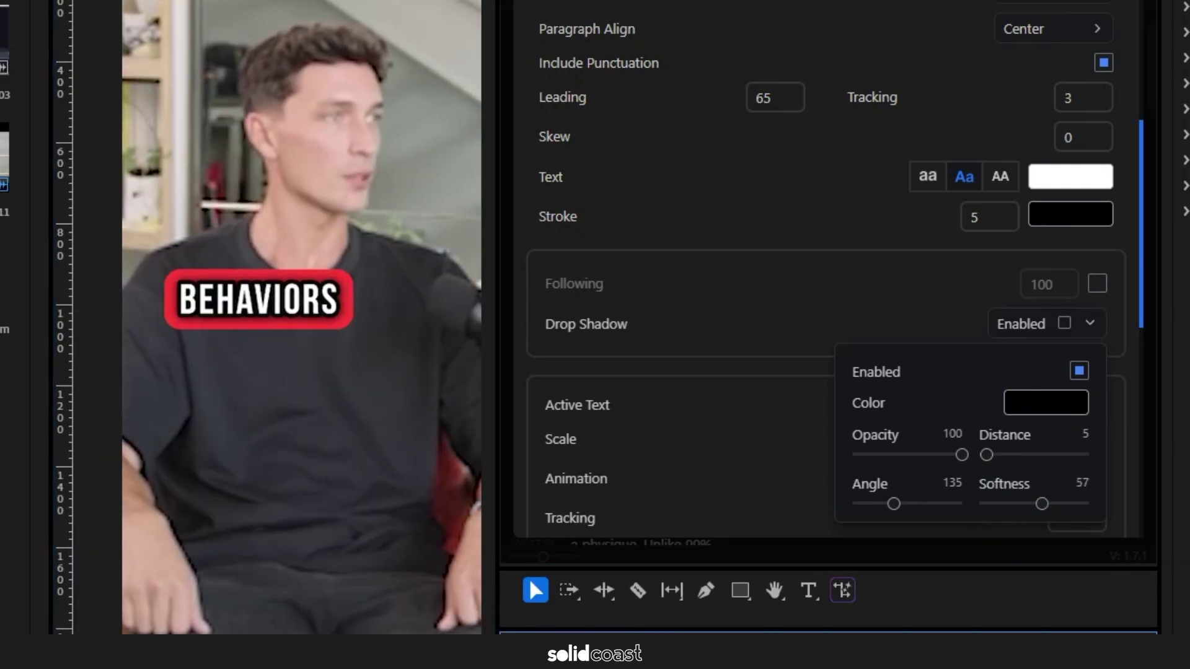
scroll(840, 378, up, 5)
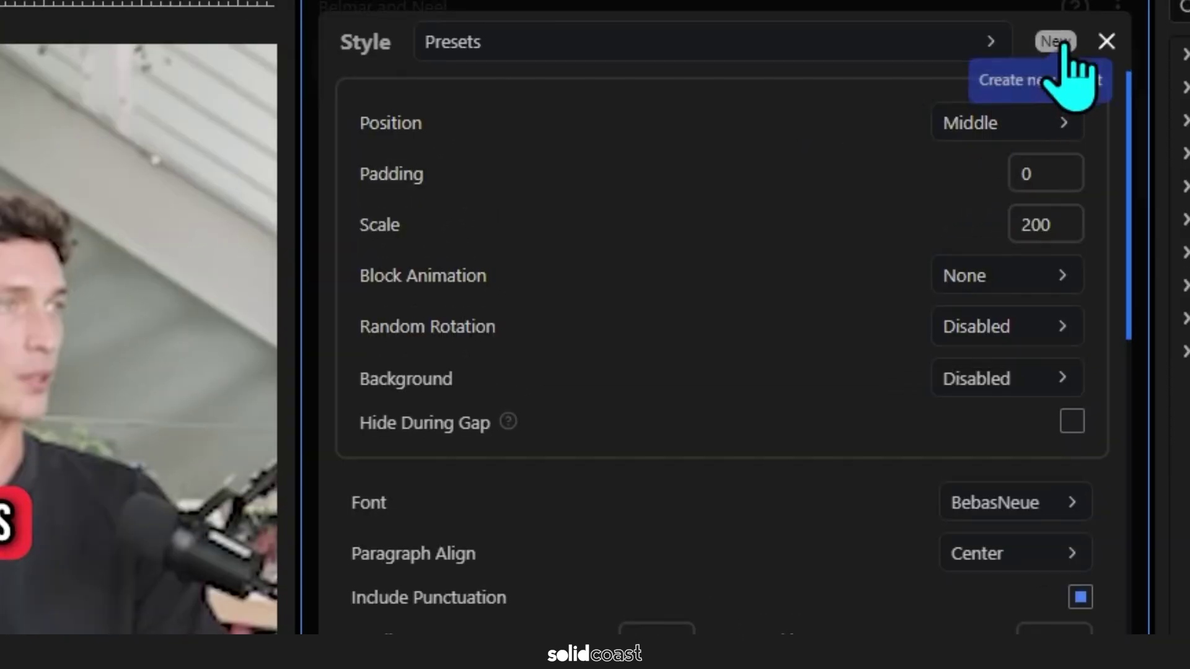
Save the current caption style as a new preset named 'YT Block Basic'
click(1061, 44)
click(698, 236)
text(YT Block Basic)
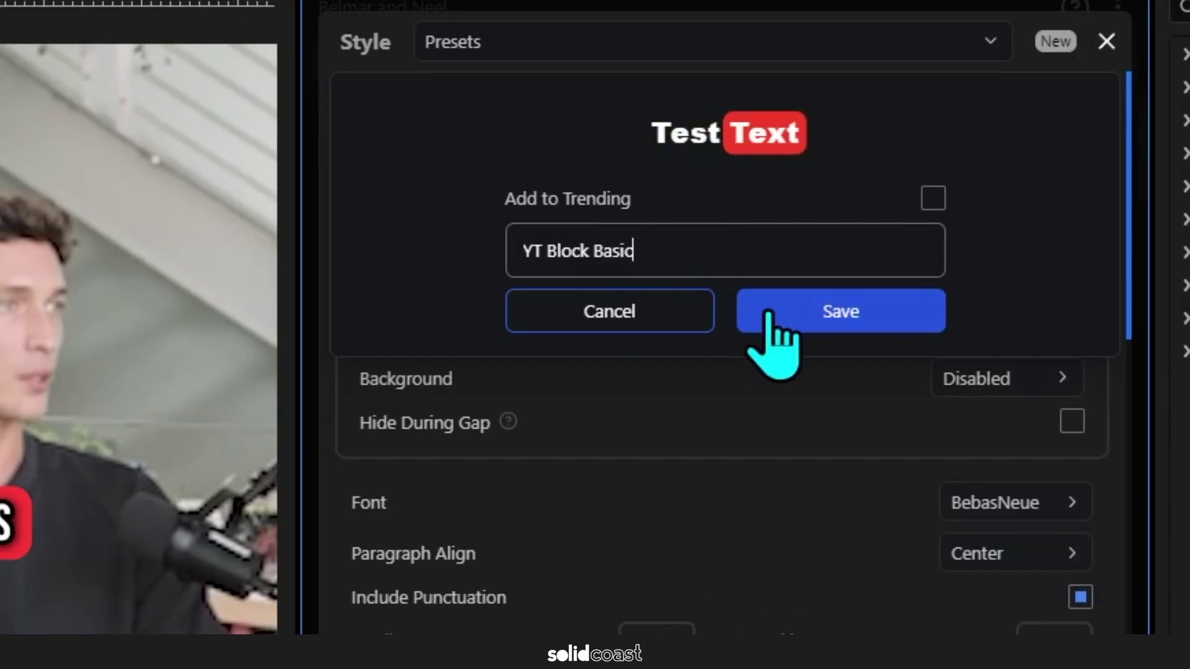
click(804, 319)
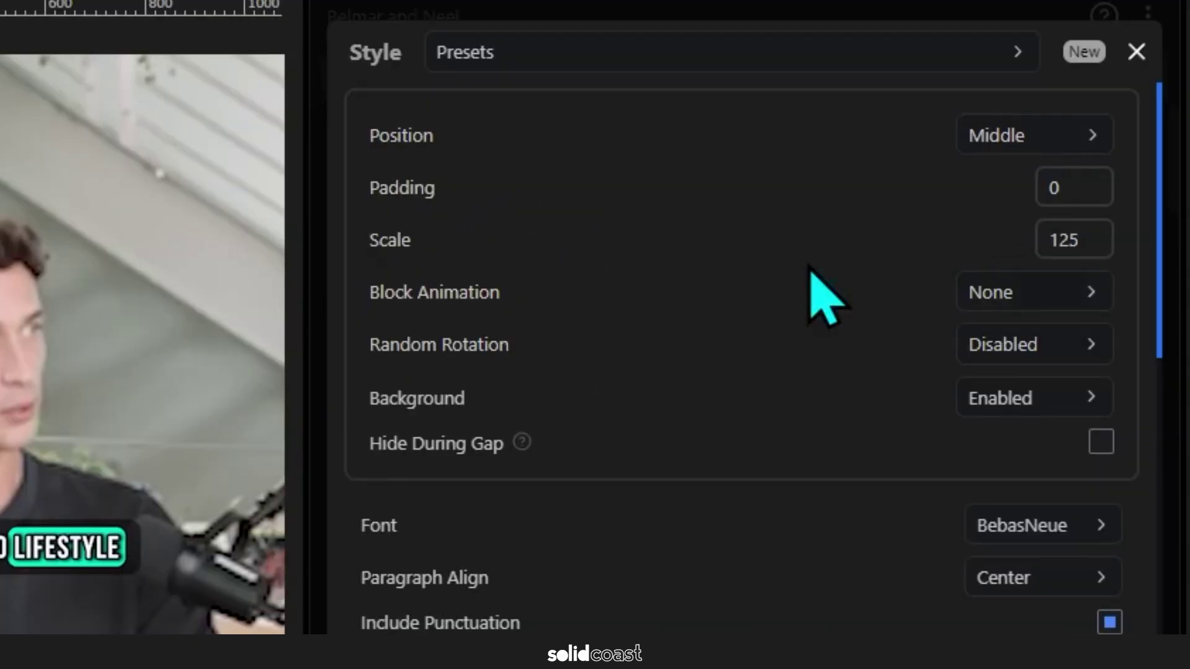
Open the saved presets list sorted by most recent
click(837, 56)
click(818, 118)
click(792, 225)
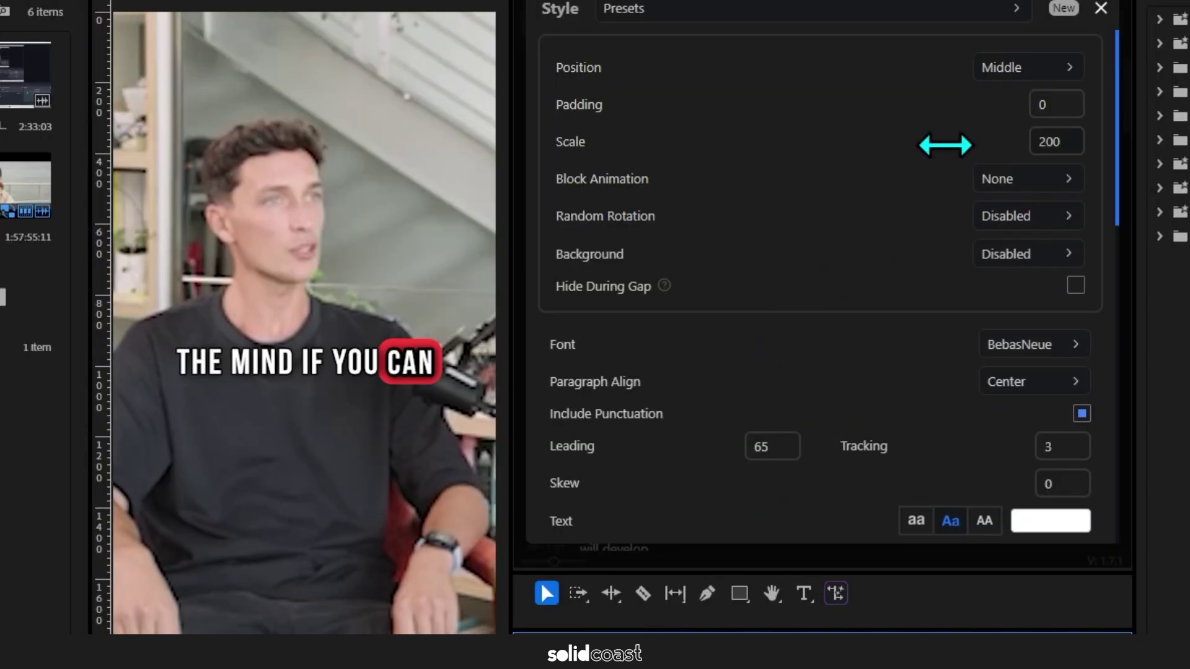
Enable Wiggle block animation with frequency 0.8 and position 1.4
click(1014, 180)
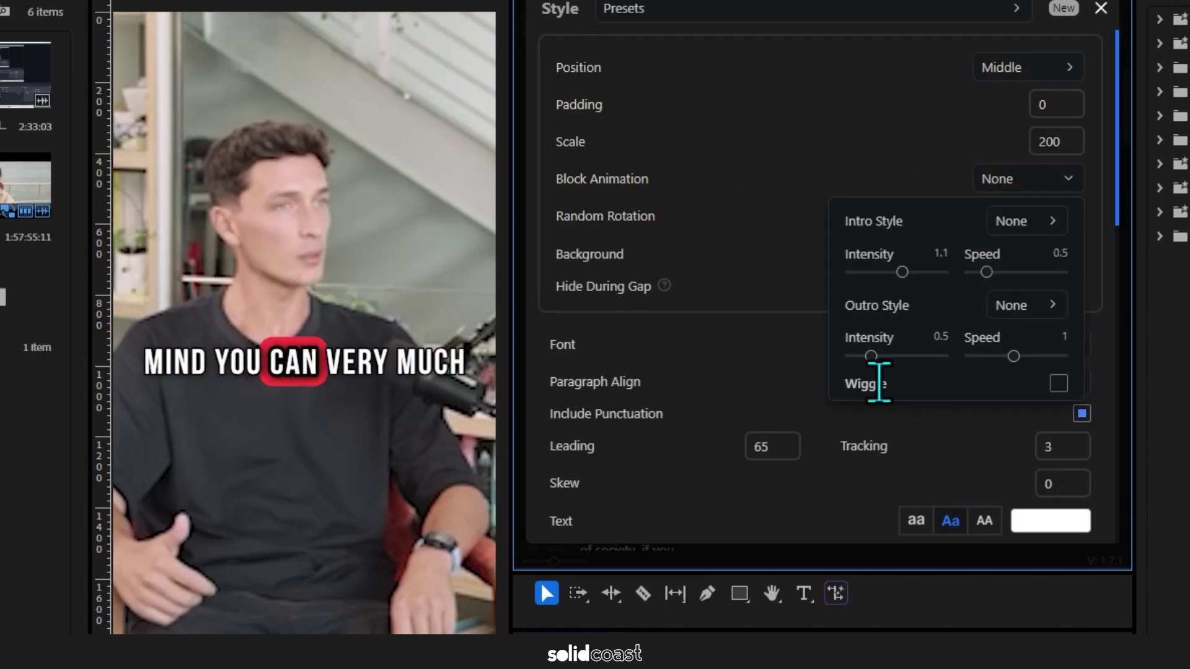
click(1058, 384)
drag(865, 432, 868, 446)
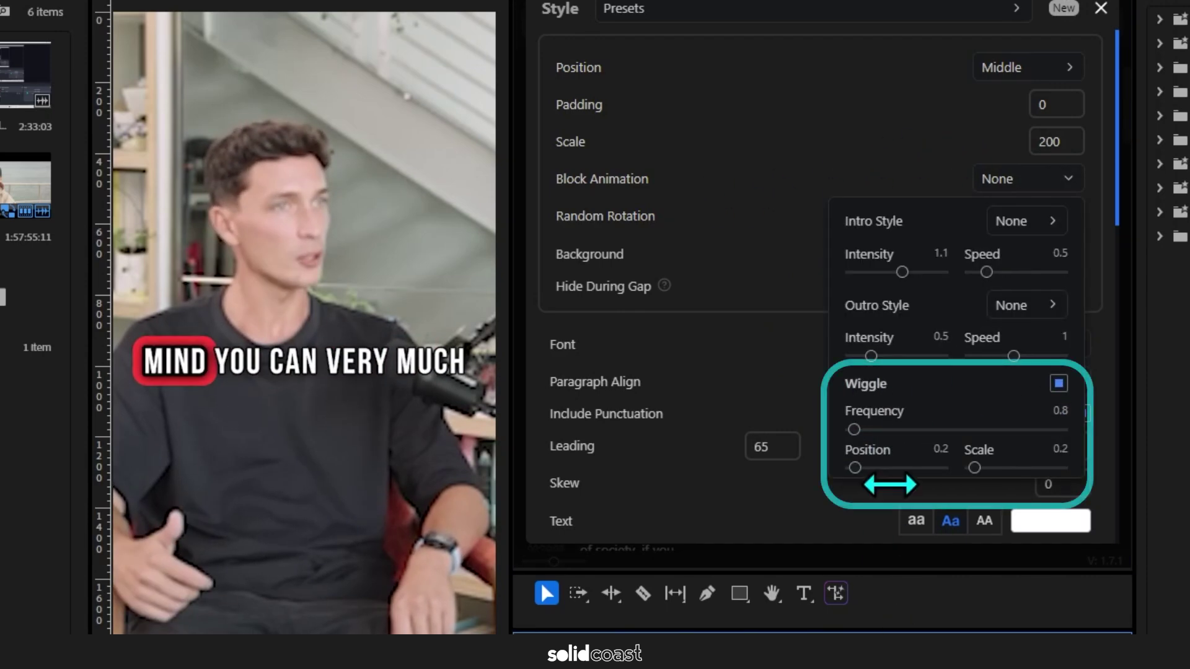
drag(866, 475, 900, 477)
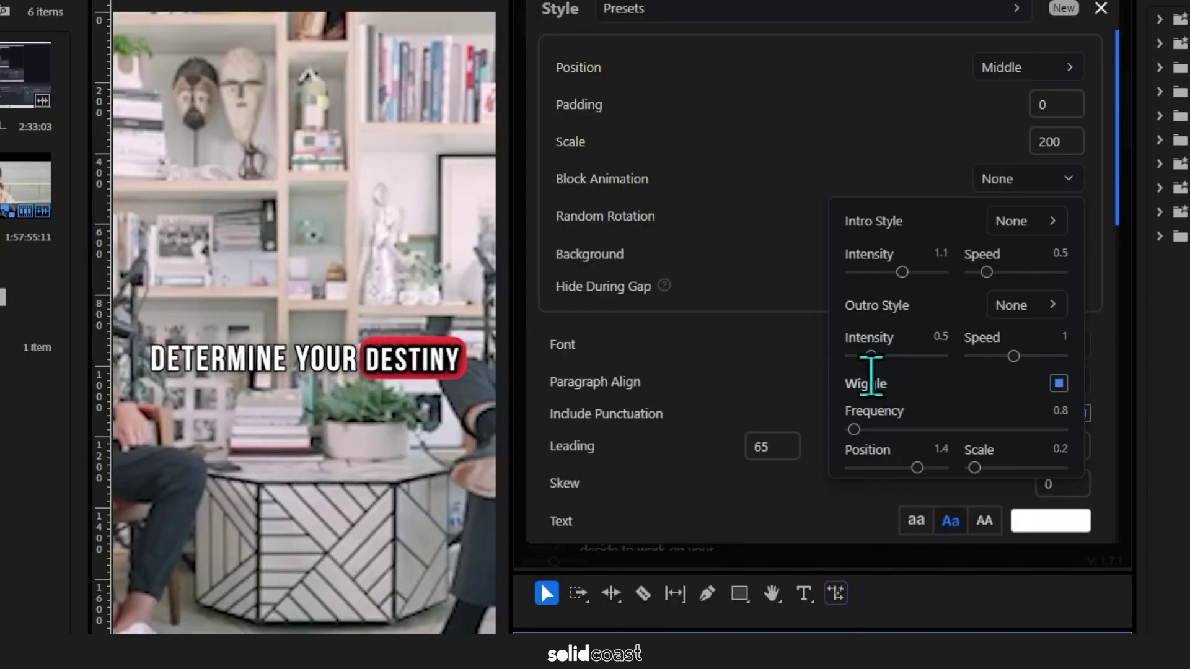
click(805, 351)
scroll(799, 337, down, 4)
Enable Random Rotation on the caption blocks, giving rotation 15 with seed 15
scroll(791, 333, down, 4)
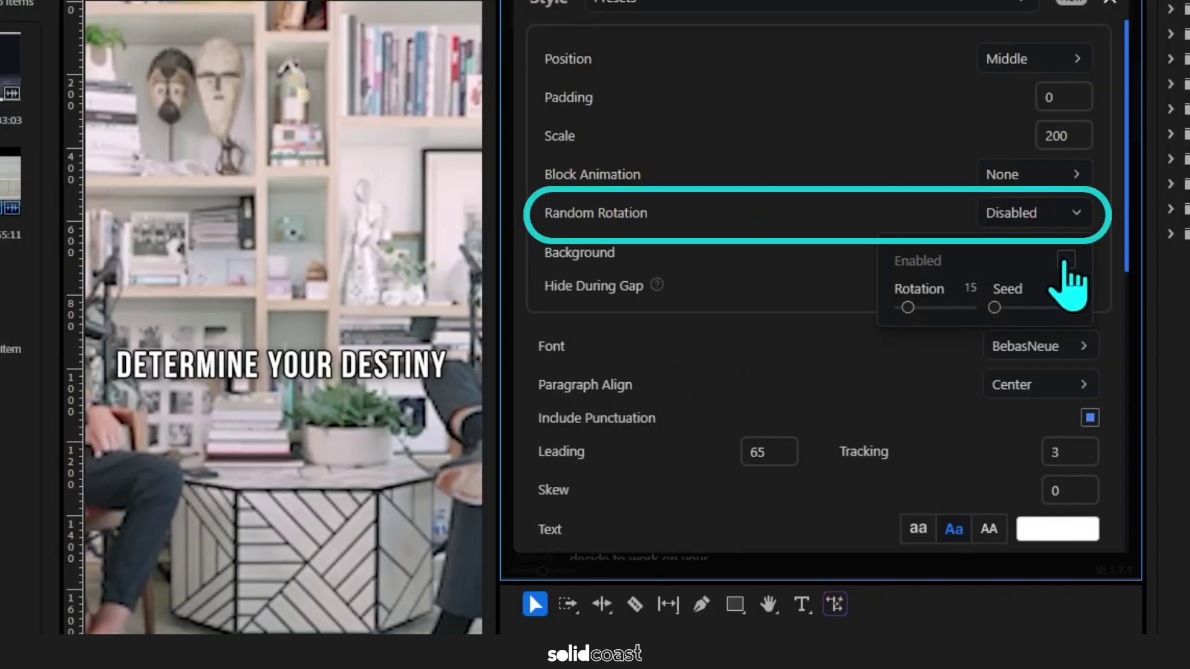
click(1066, 260)
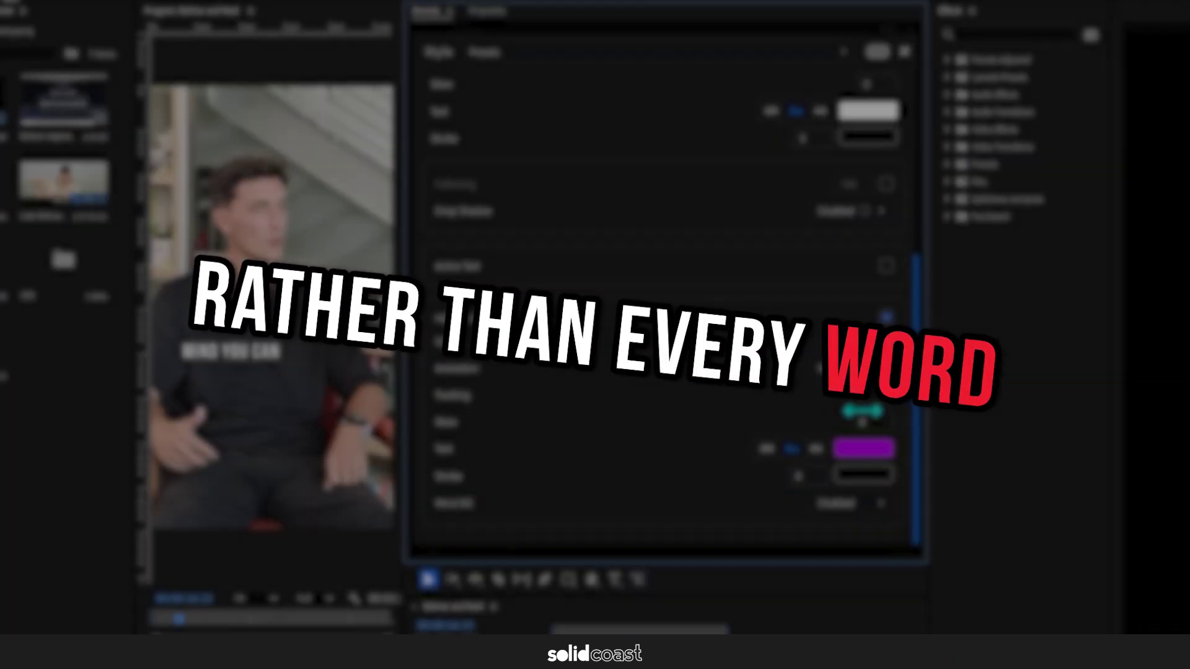
Mark the transcript words mind, control, wield, everything and begins as purple caption highlights
click(905, 52)
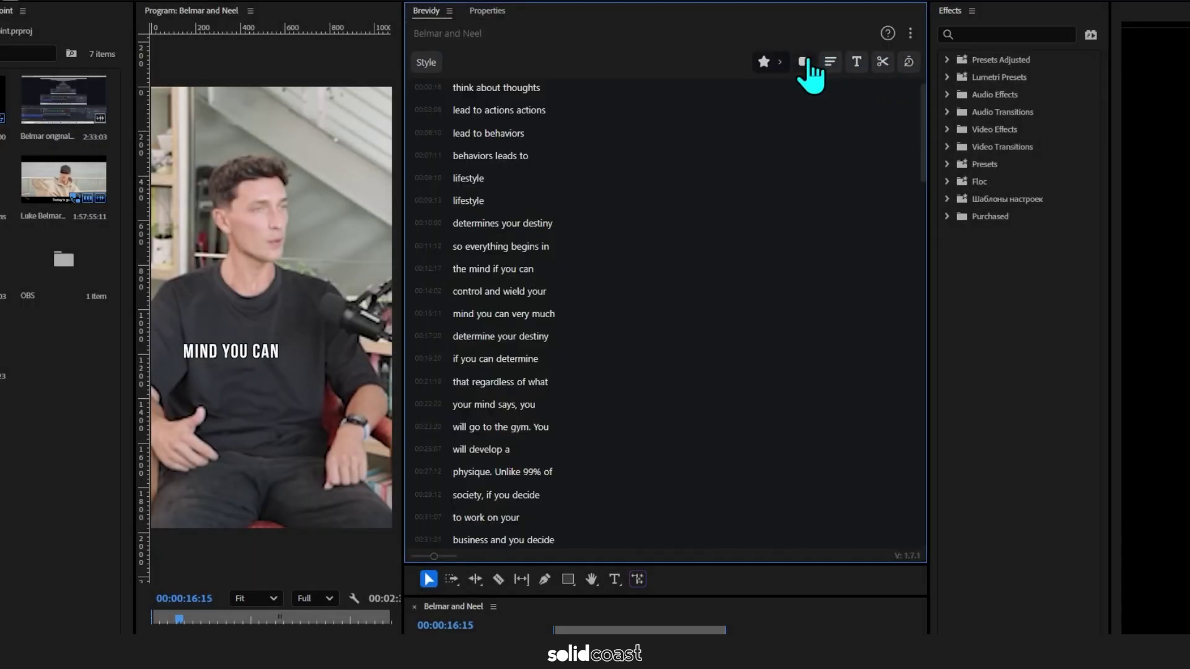
mouse_move(779, 61)
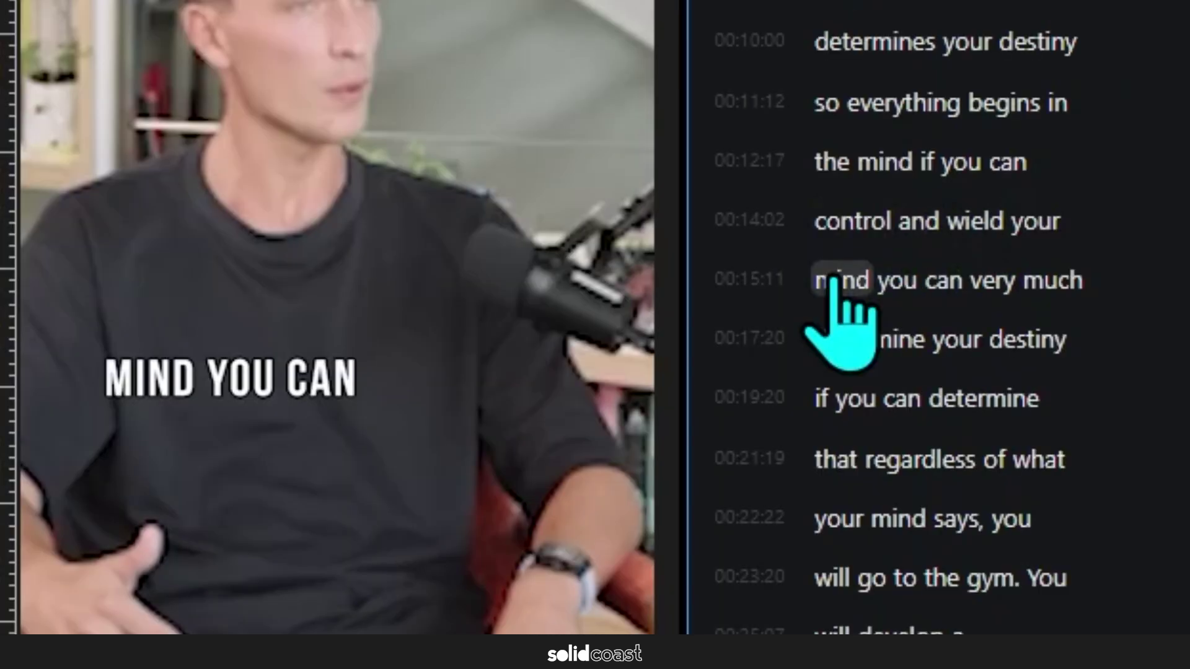
click(837, 282)
click(853, 223)
click(973, 225)
click(938, 104)
click(1004, 104)
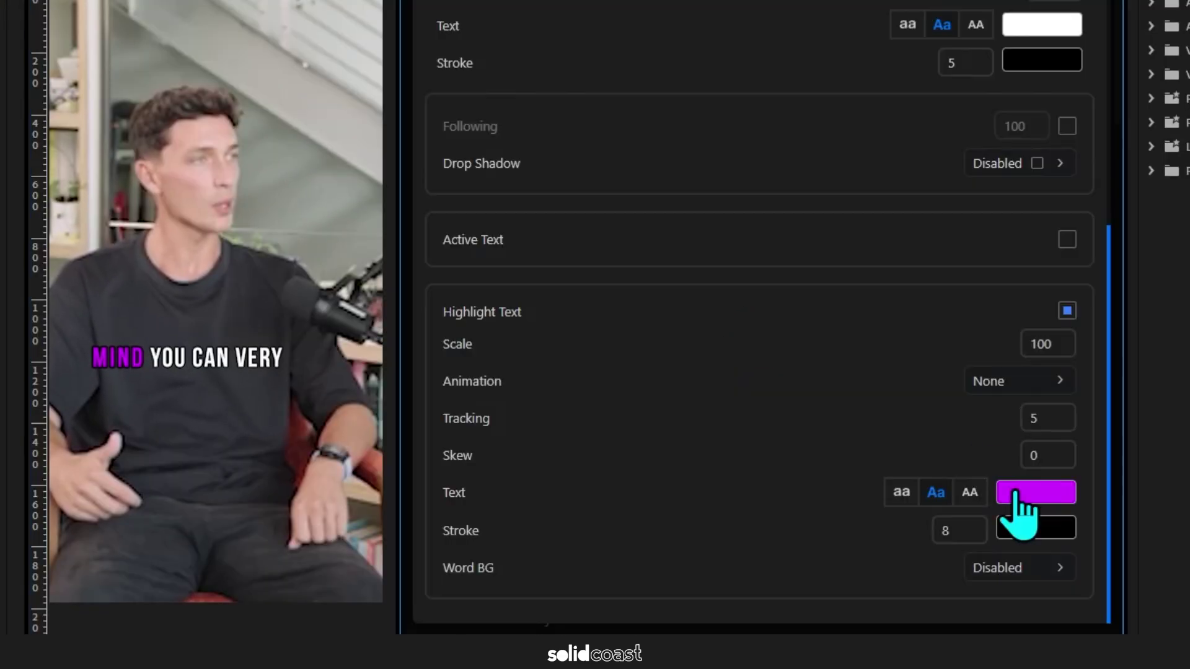
Make highlight words yellow with a Zoom animation at intensity 1.4 and speed 1.9
click(1017, 496)
click(1046, 509)
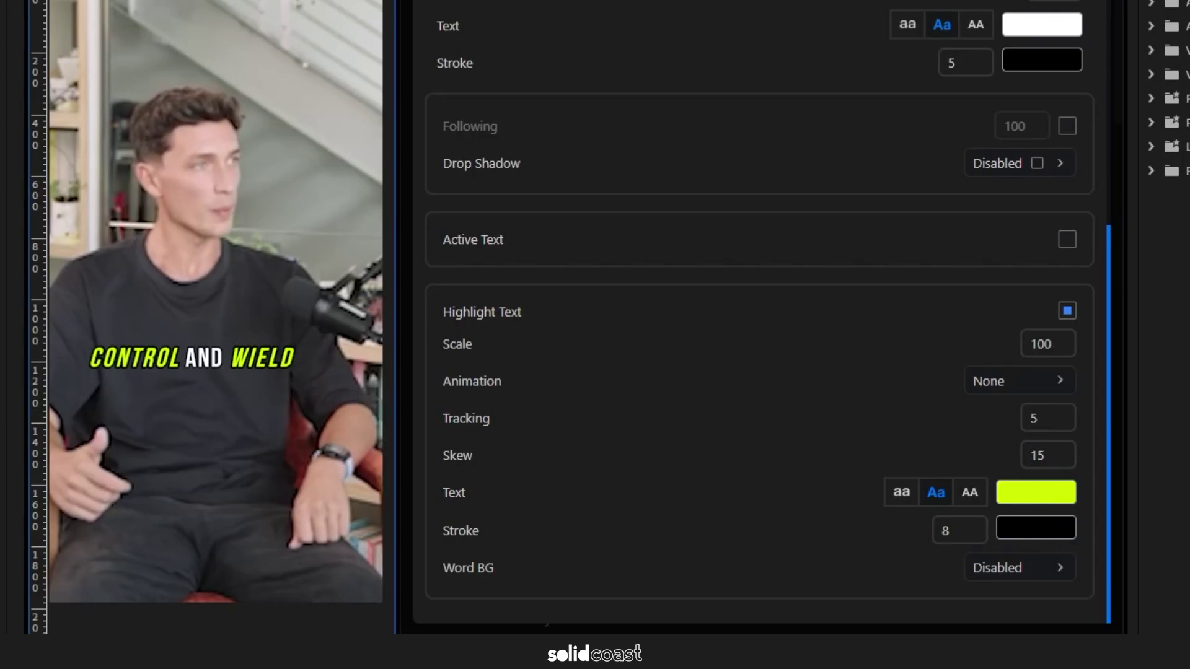
click(991, 382)
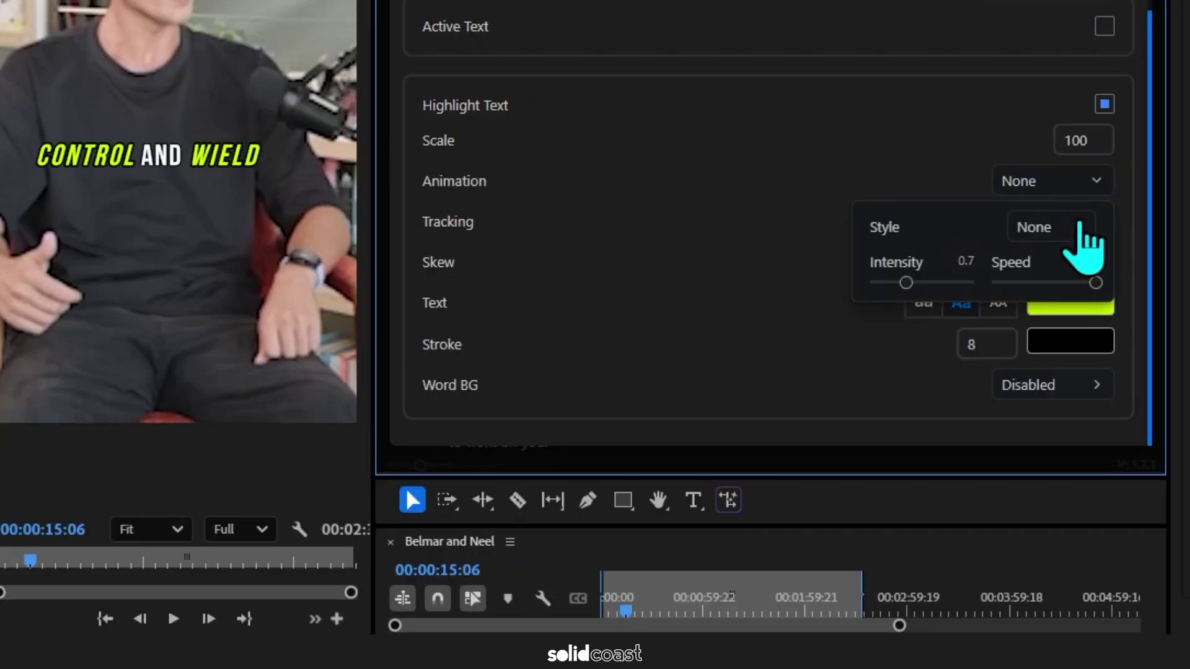
click(1079, 227)
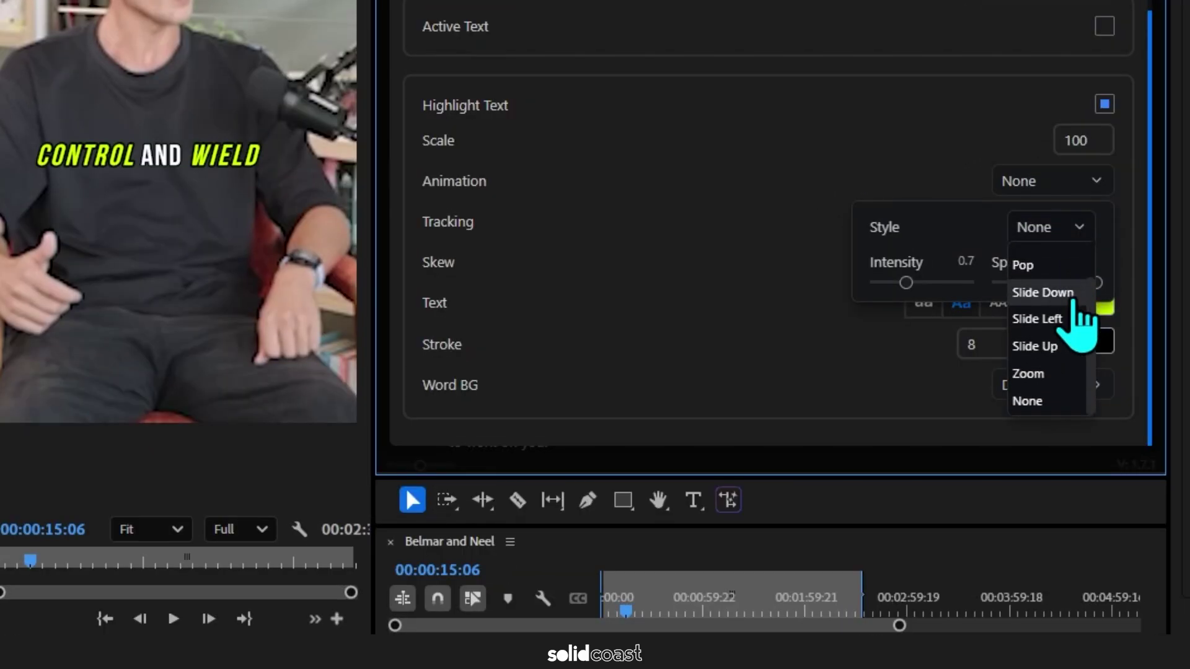
click(1042, 374)
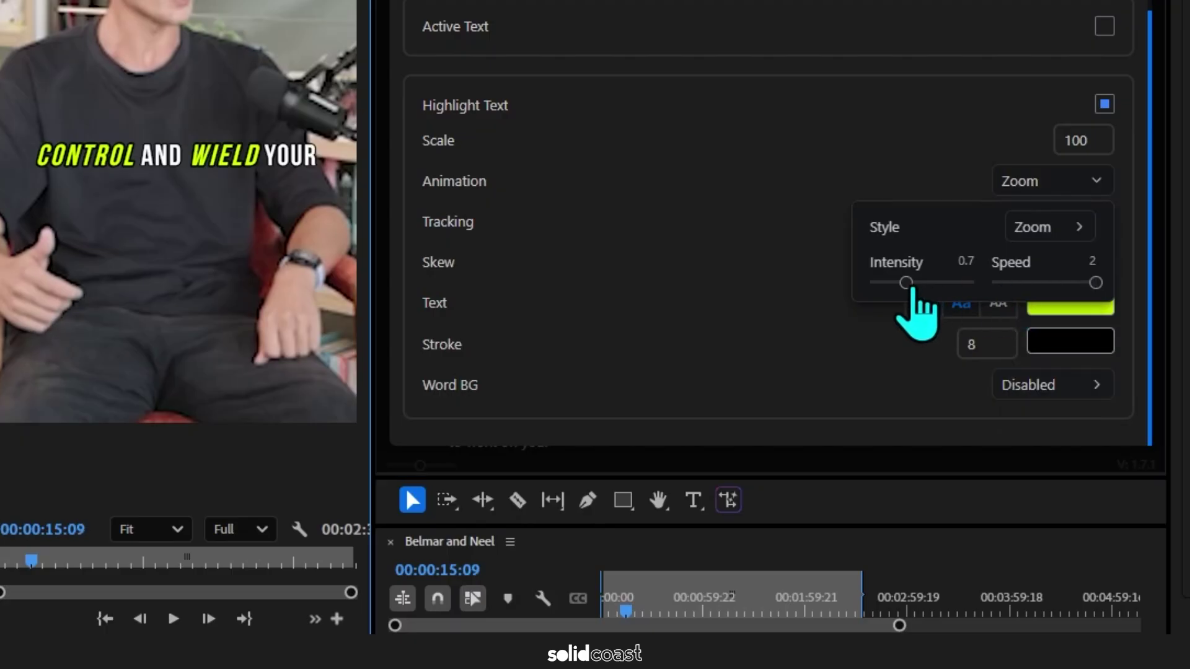
drag(906, 283, 943, 282)
drag(1095, 282, 1089, 283)
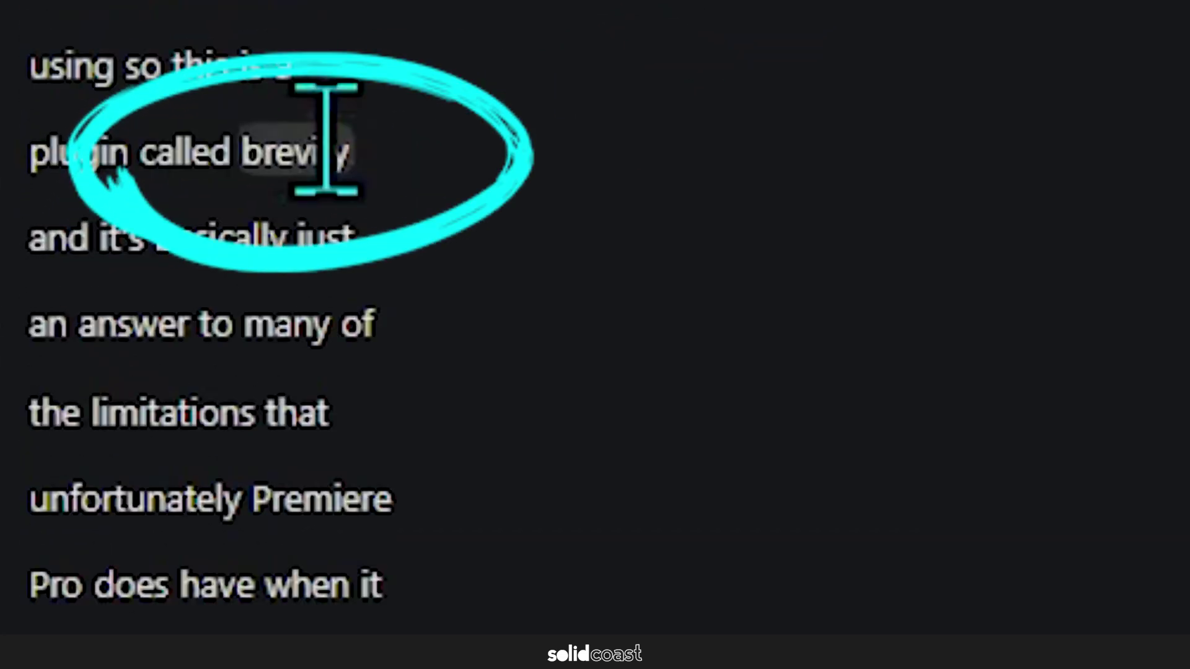
Edit the 'plugin called brevity' caption line to respell the word as brevidy
click(94, 229)
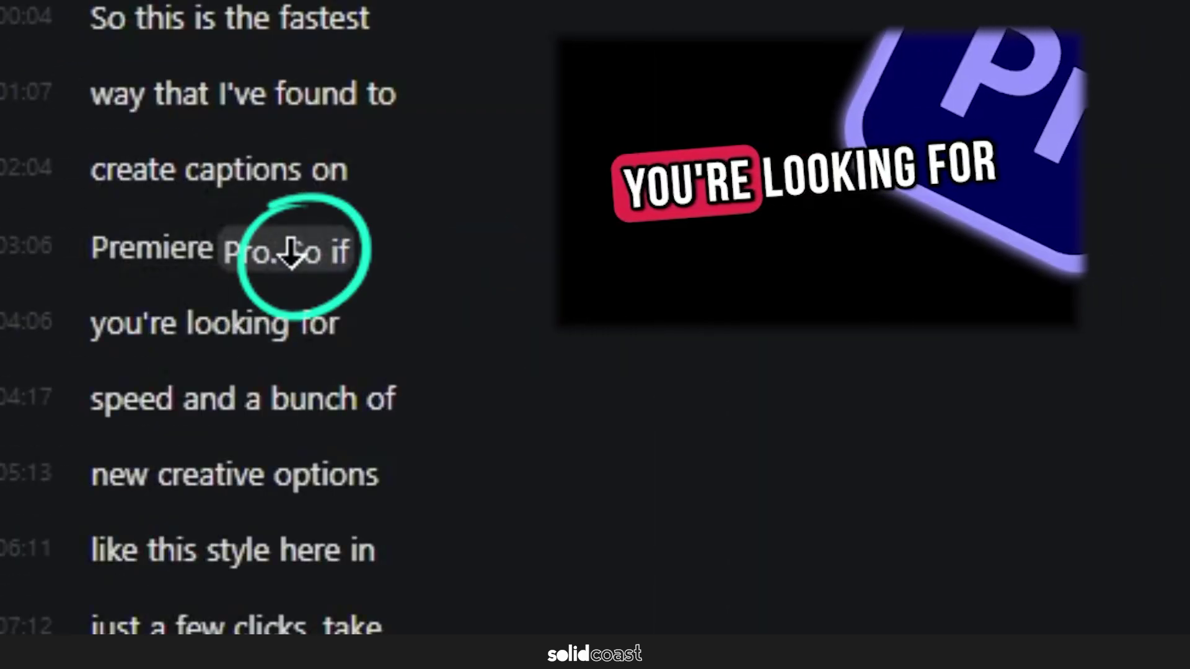
Split 'So if' from 'Premiere Pro.' into its own caption line at 04:01
click(302, 251)
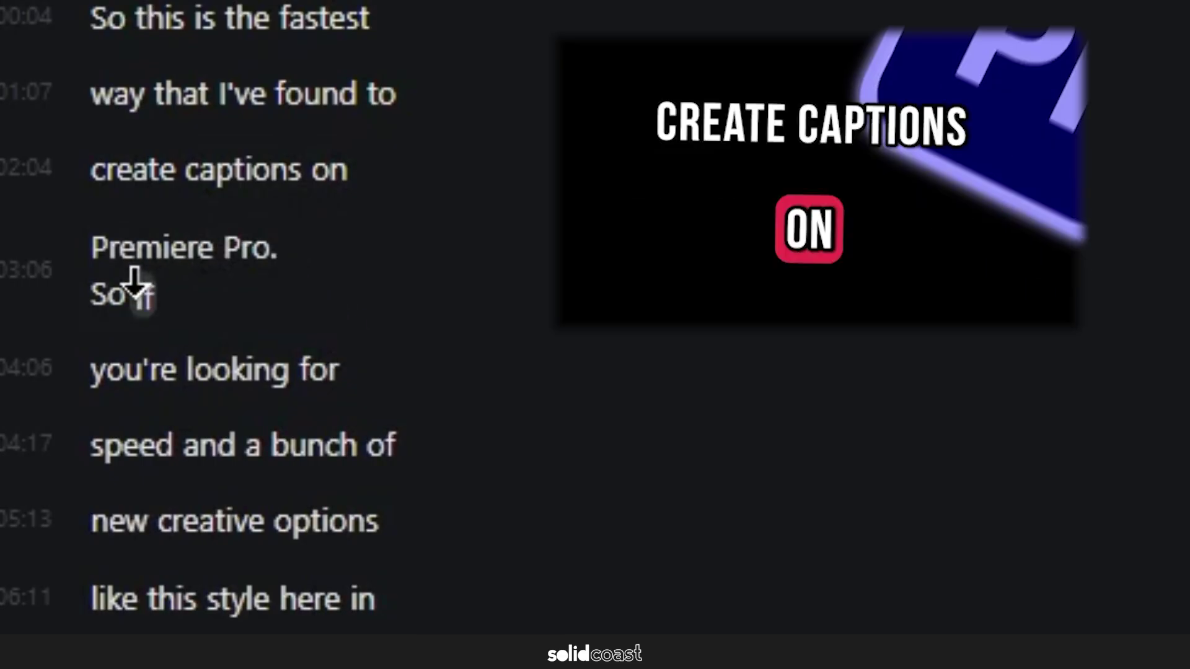
click(116, 297)
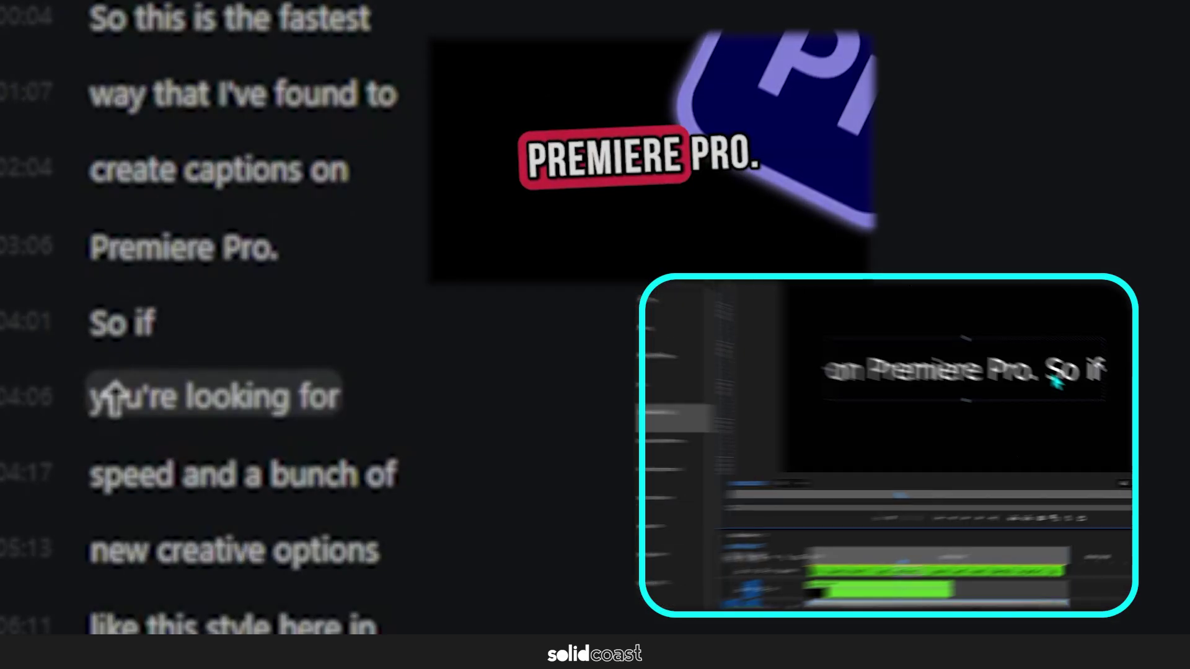
drag(990, 340, 1045, 348)
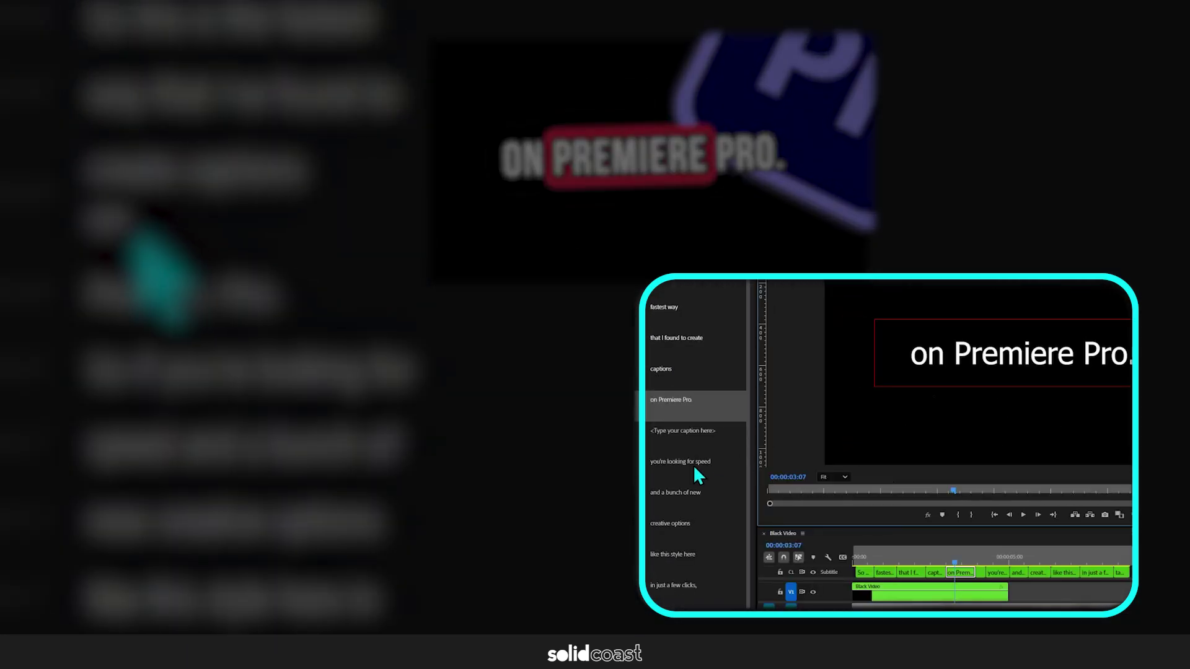
click(693, 463)
click(905, 335)
text(So )
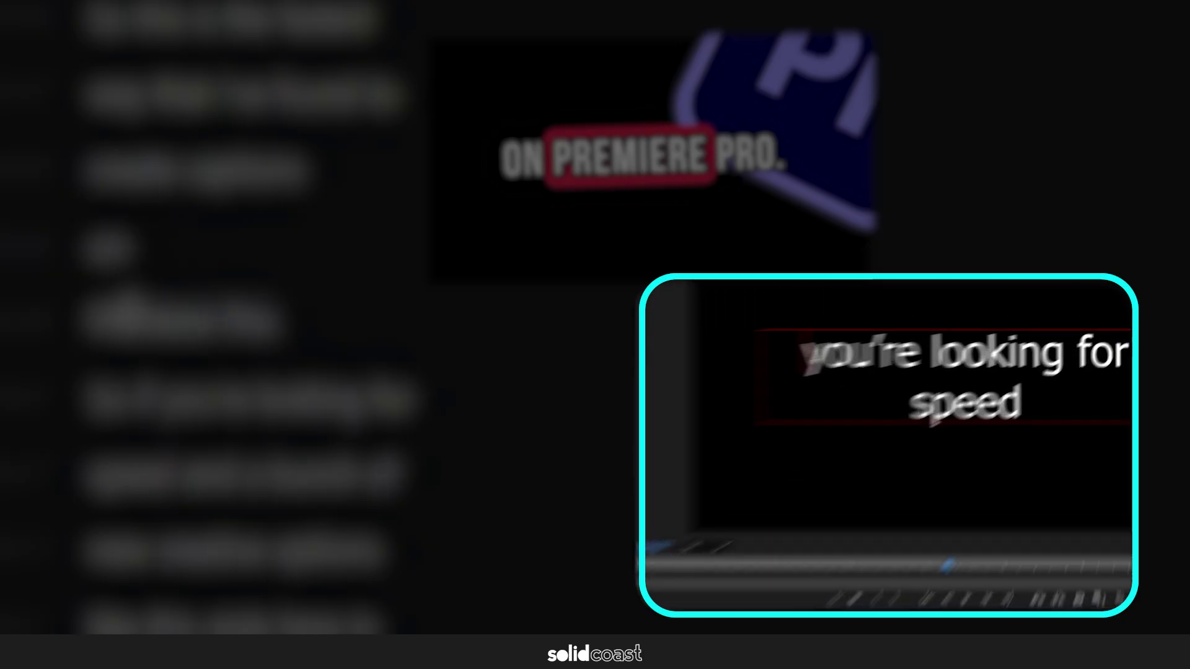
text(if )
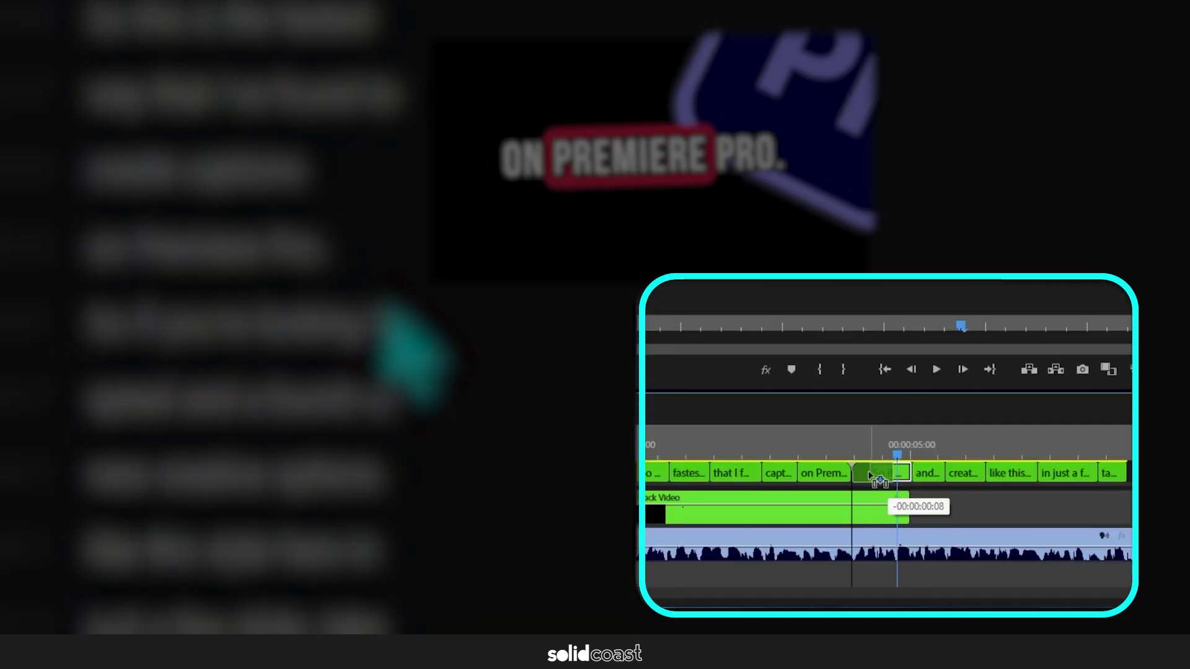
text(=)
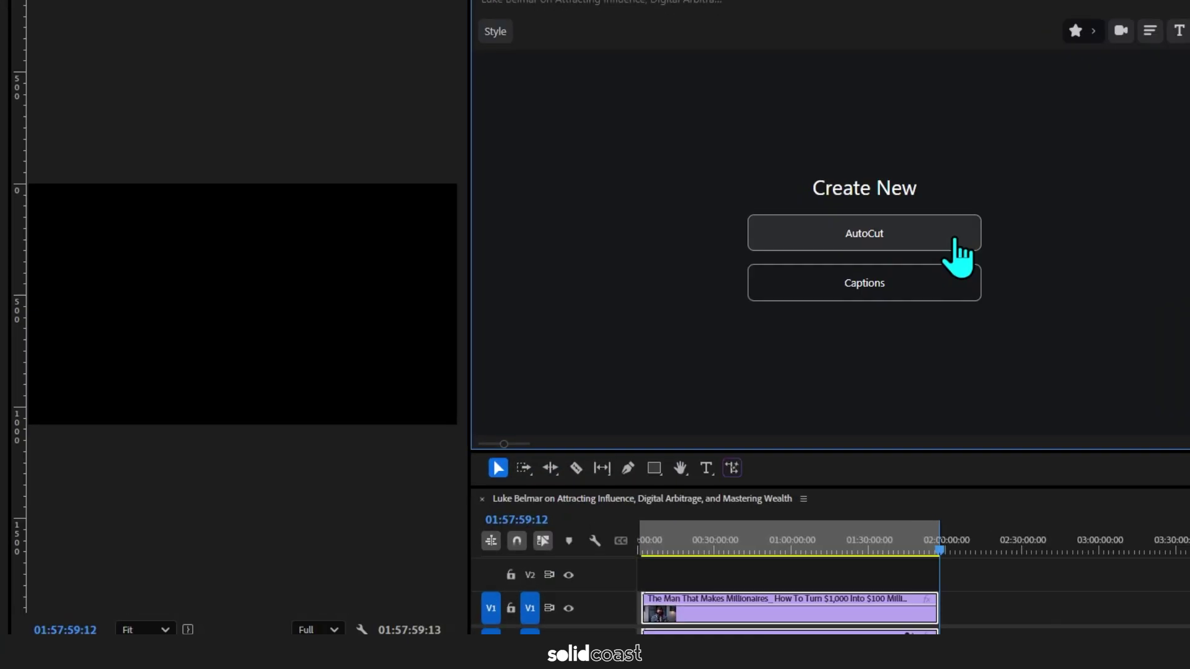
Set up an AutoCut of the interview using the saved YT Block Basic caption preset
click(958, 257)
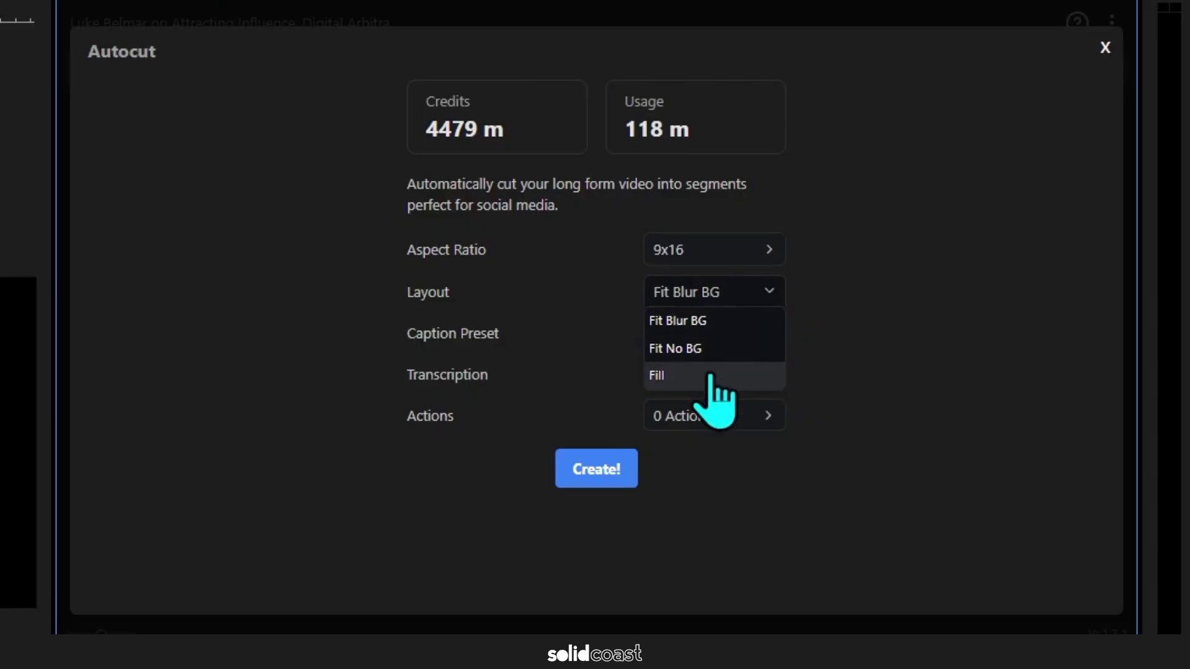
click(769, 336)
click(450, 375)
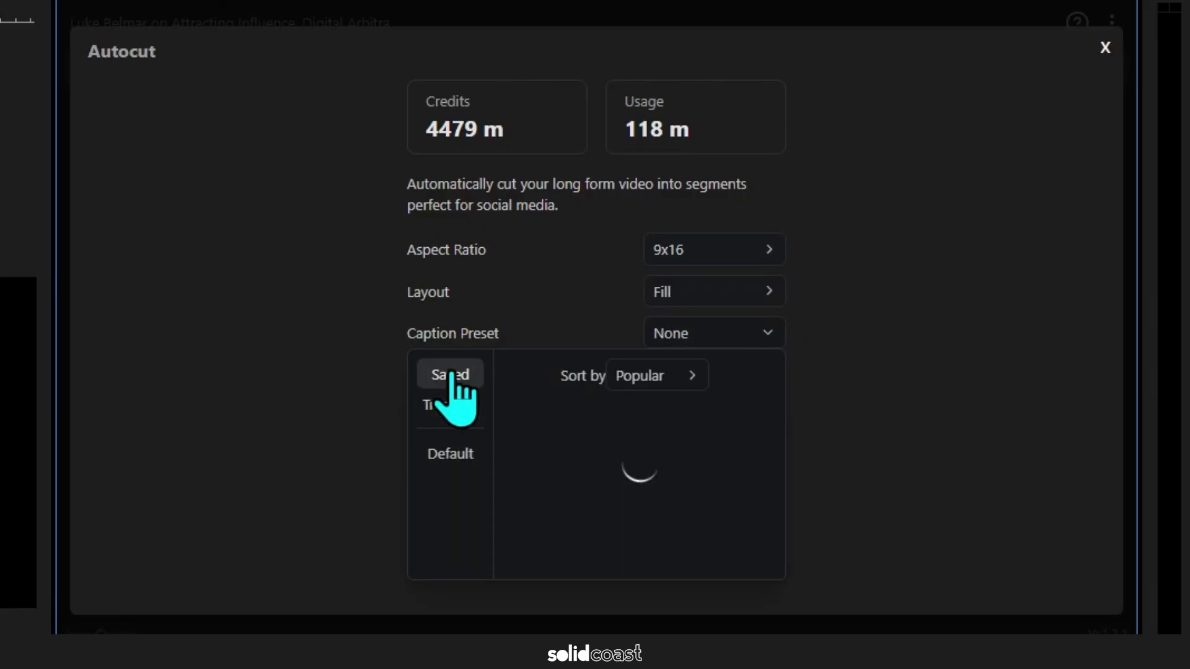
click(657, 460)
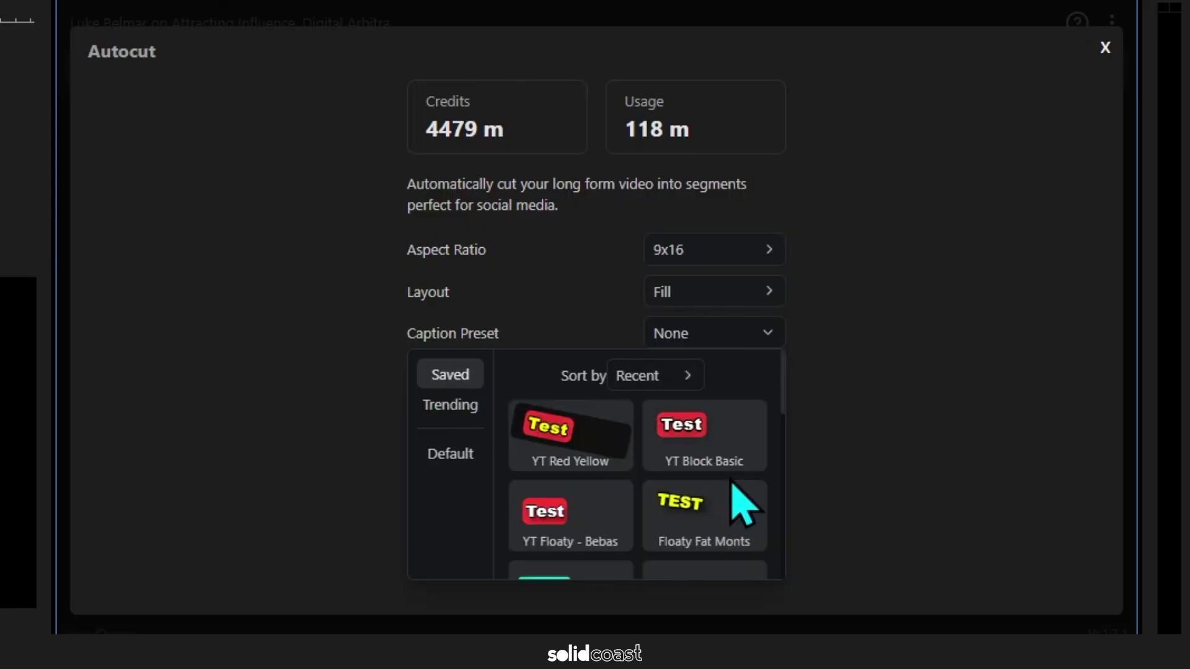
scroll(738, 500, down, 5)
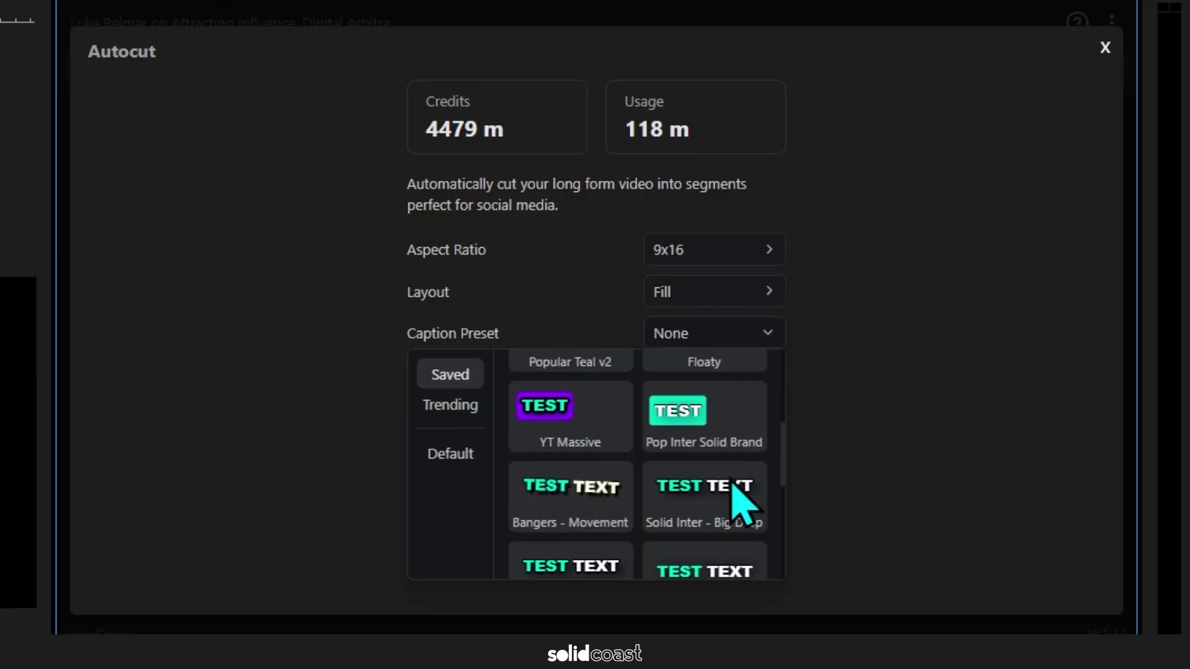
scroll(740, 505, up, 5)
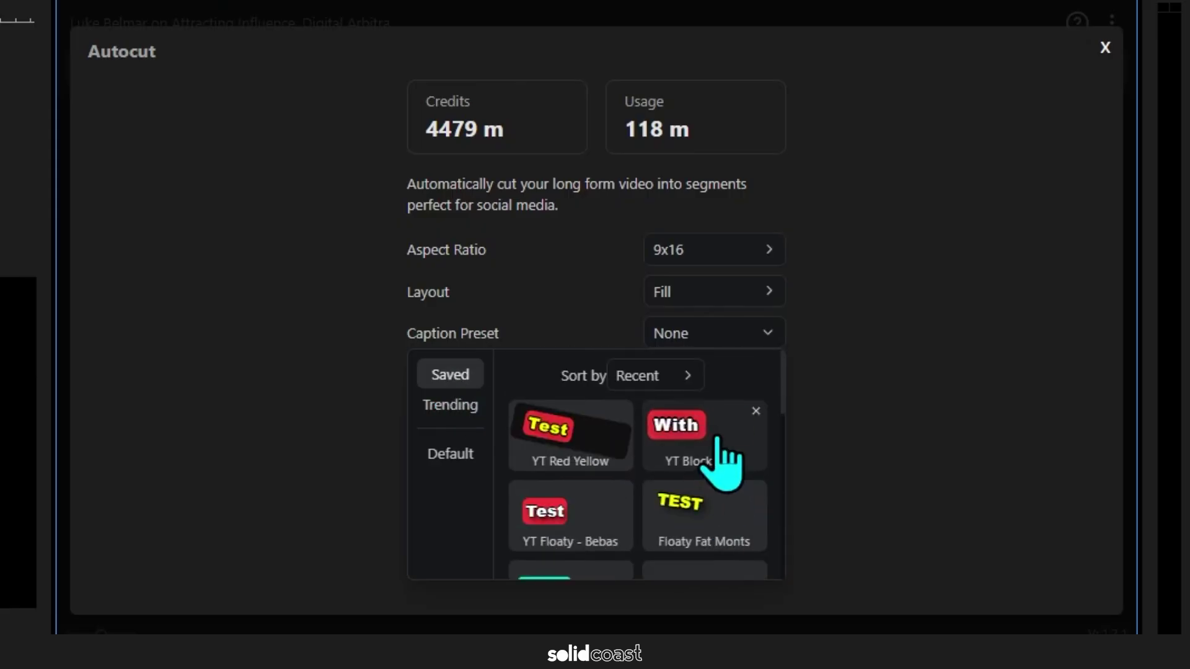
click(719, 439)
Turn on silence removal and generate the 9x16 Fill AutoCut shorts
click(766, 379)
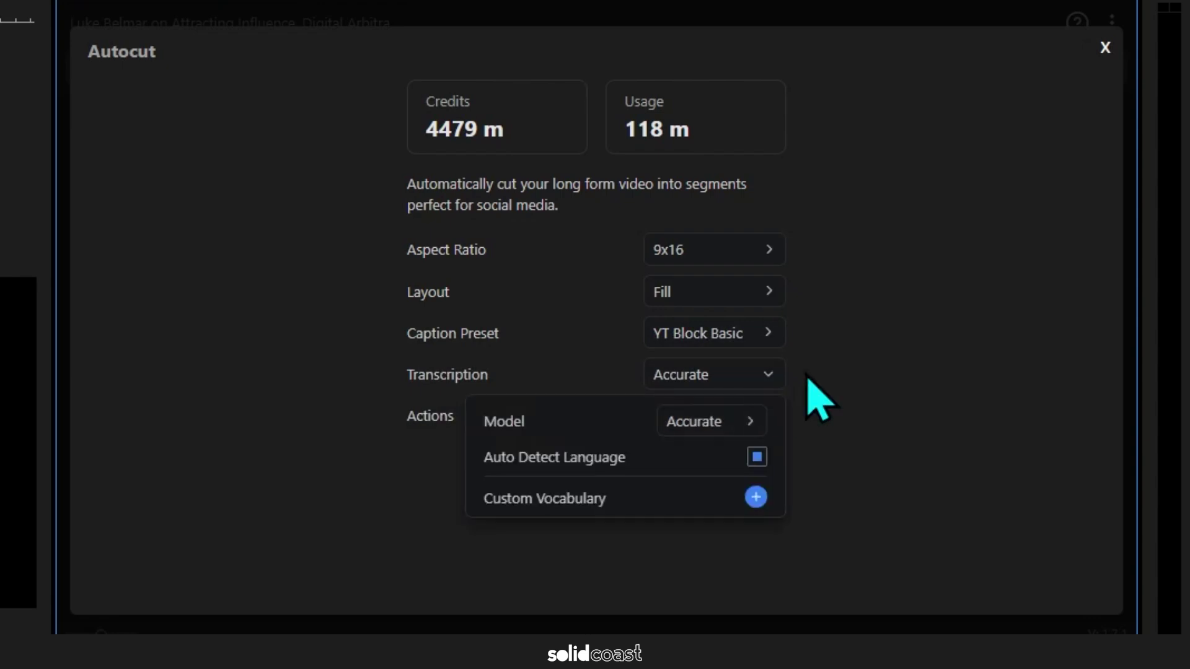
click(769, 415)
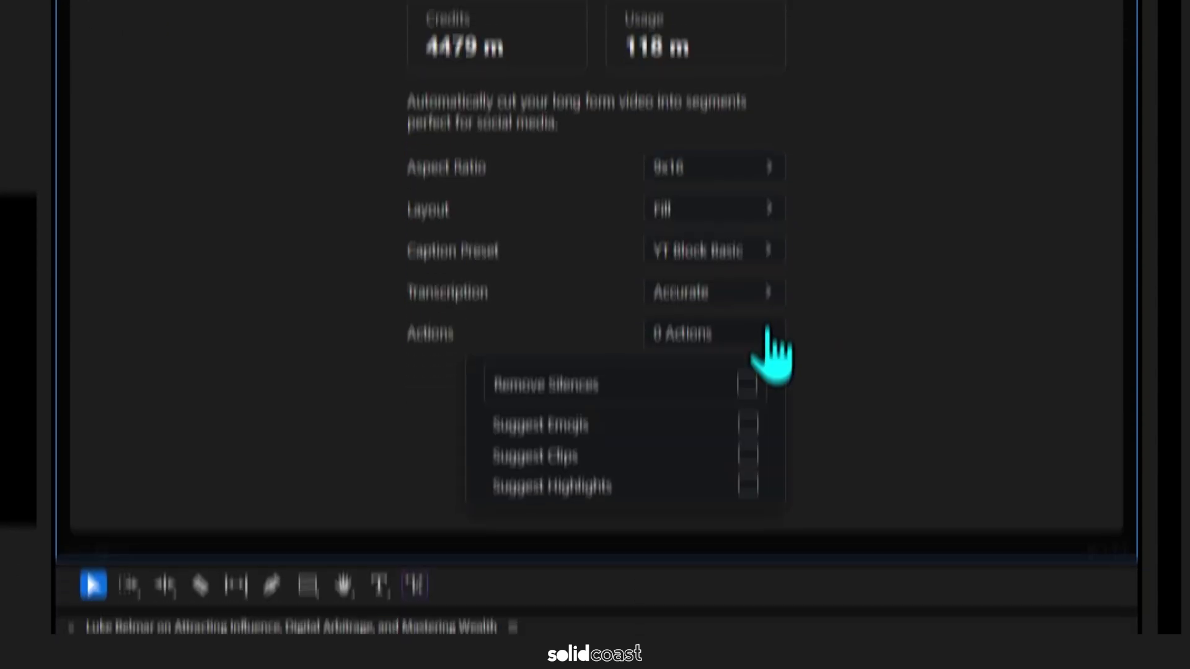
click(747, 335)
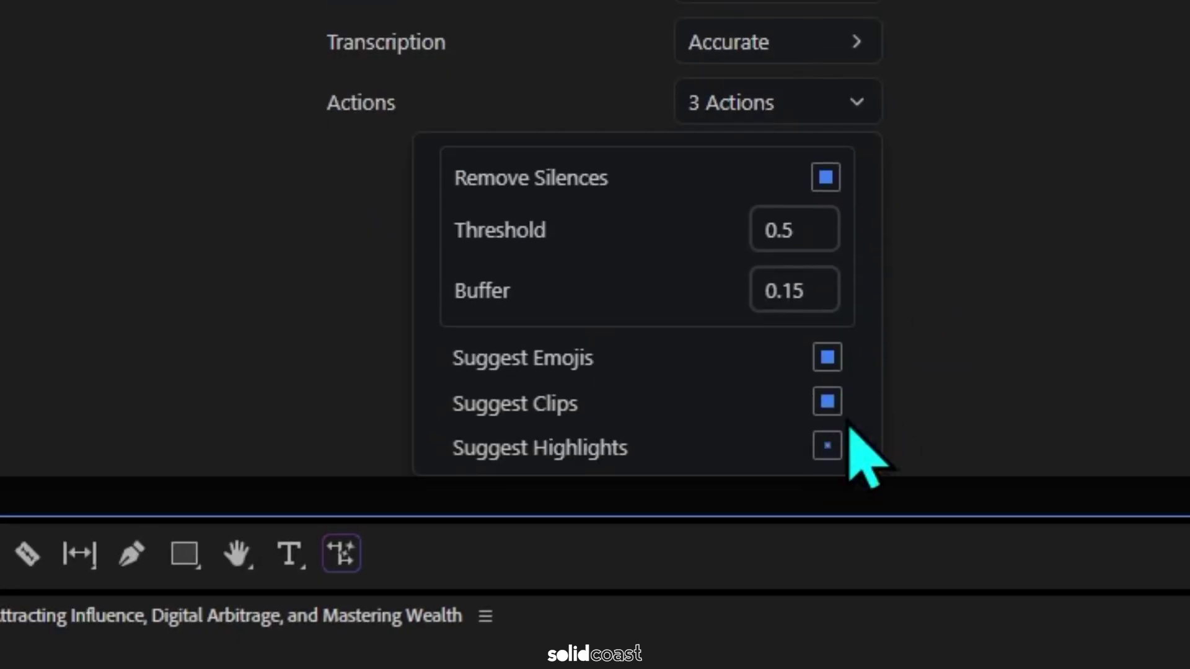
click(902, 371)
click(645, 273)
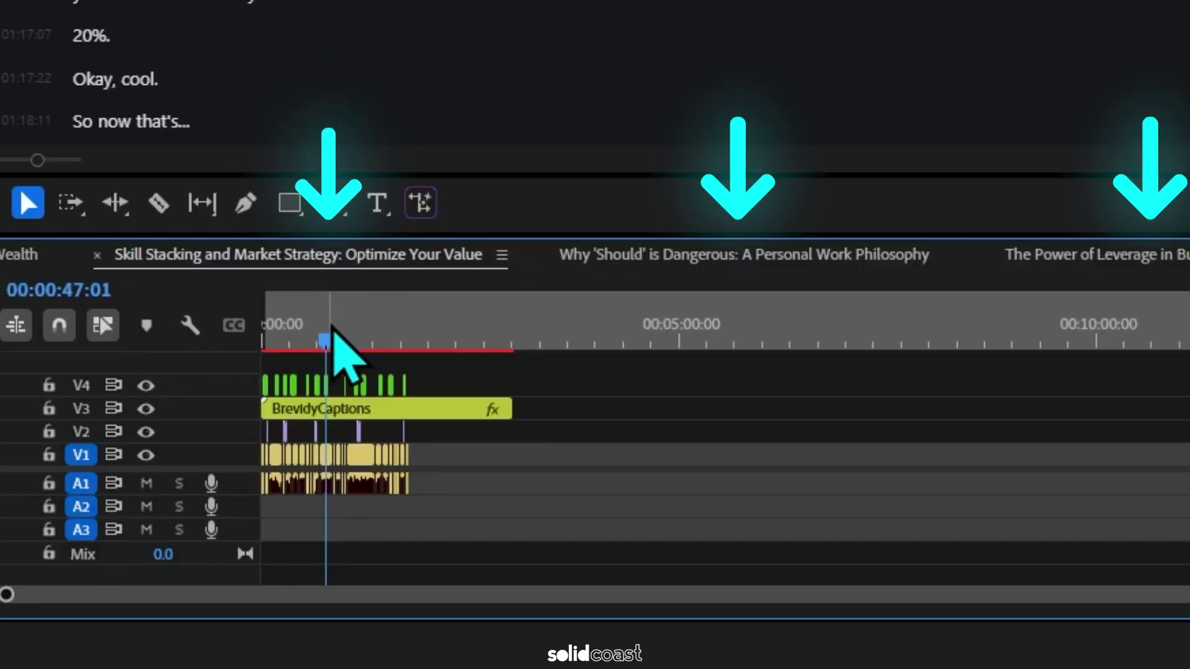
Scrub through the Skill Stacking short and return to its first V2 stock-footage insert
drag(333, 327, 422, 356)
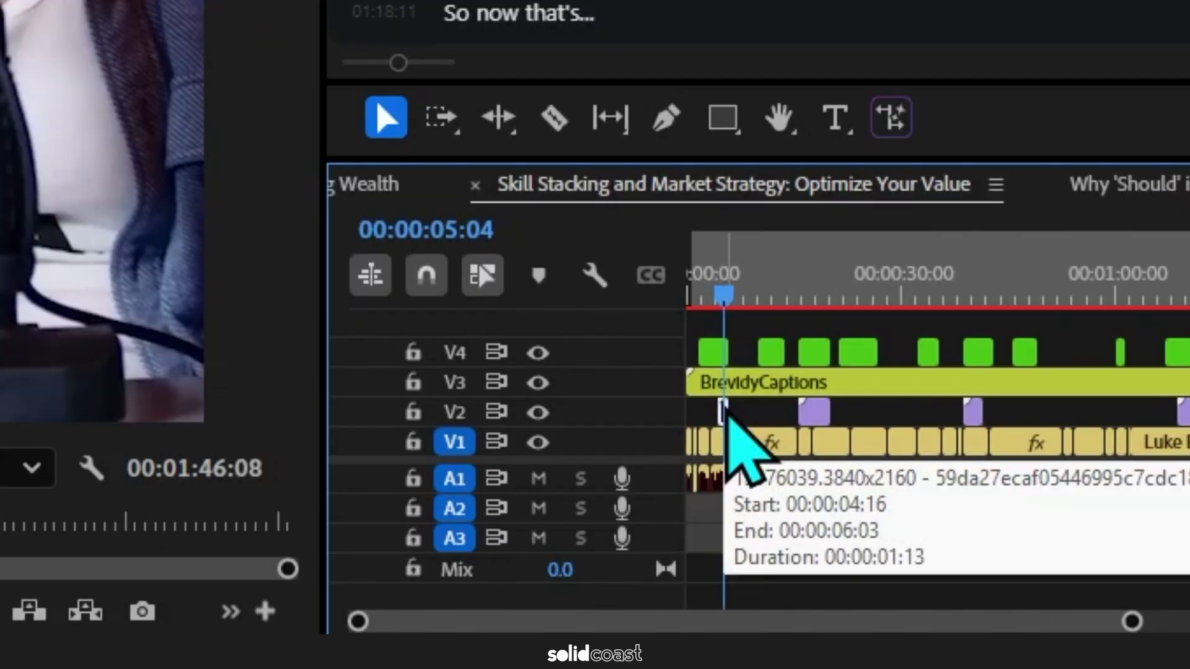
key(=)
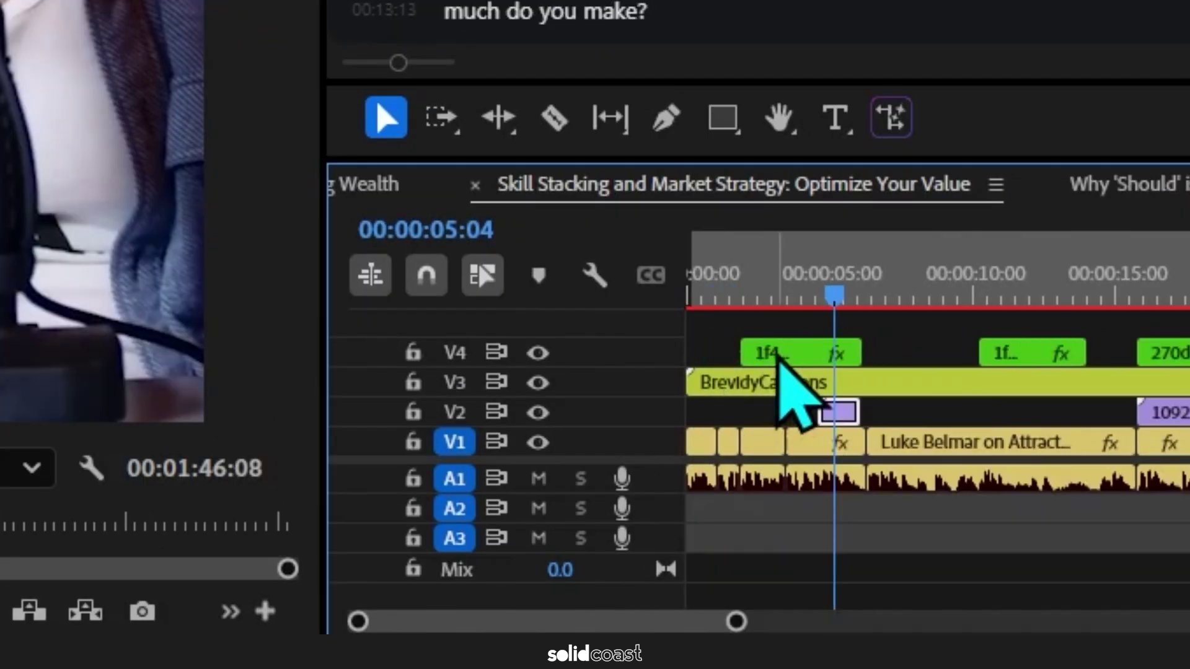
mouse_move(844, 297)
mouse_down()
mouse_move(822, 296)
mouse_move(840, 299)
mouse_up()
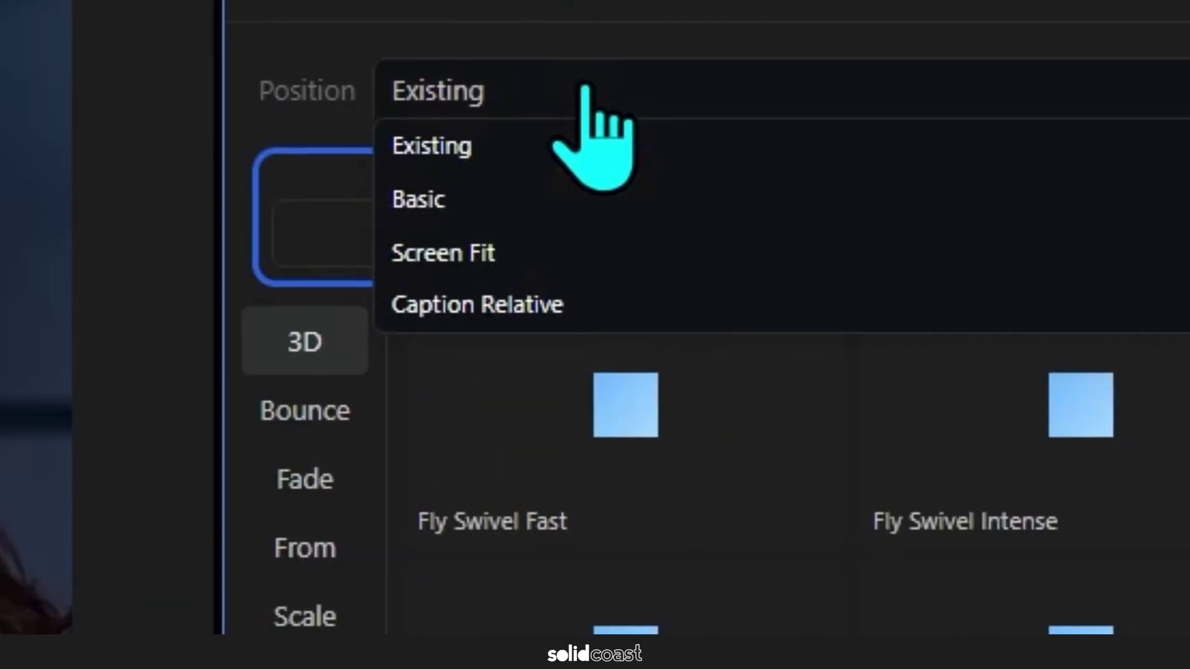
Set the stock insert to Full Screen with a Slide Right Slow intro animation
click(545, 251)
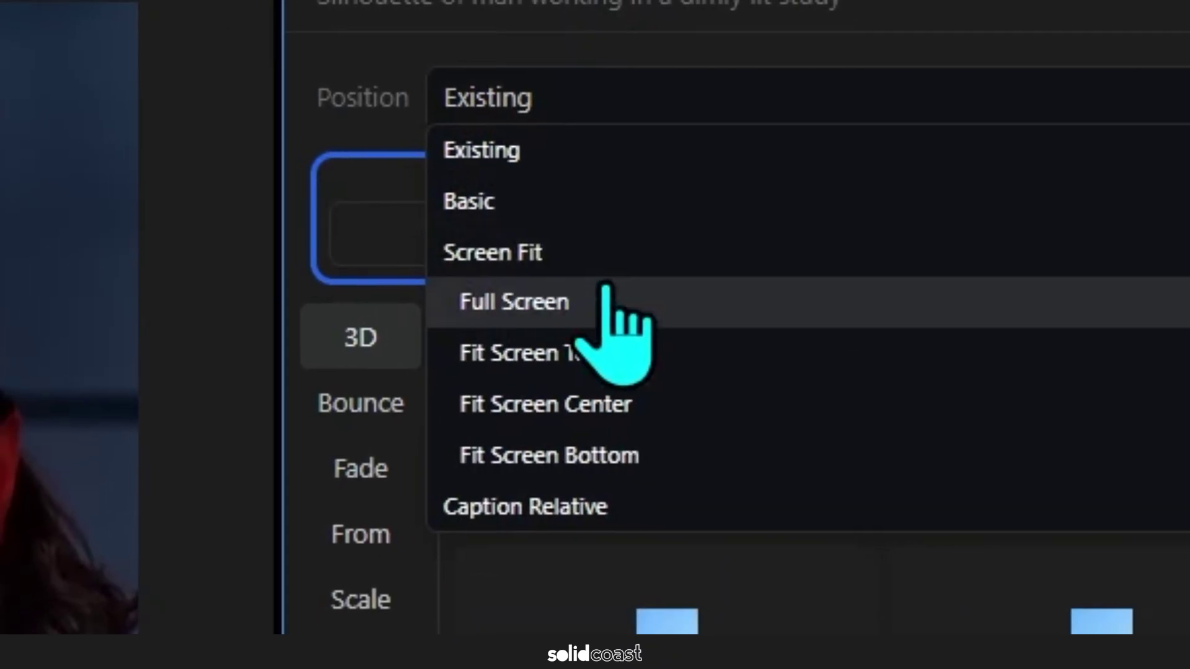
click(604, 297)
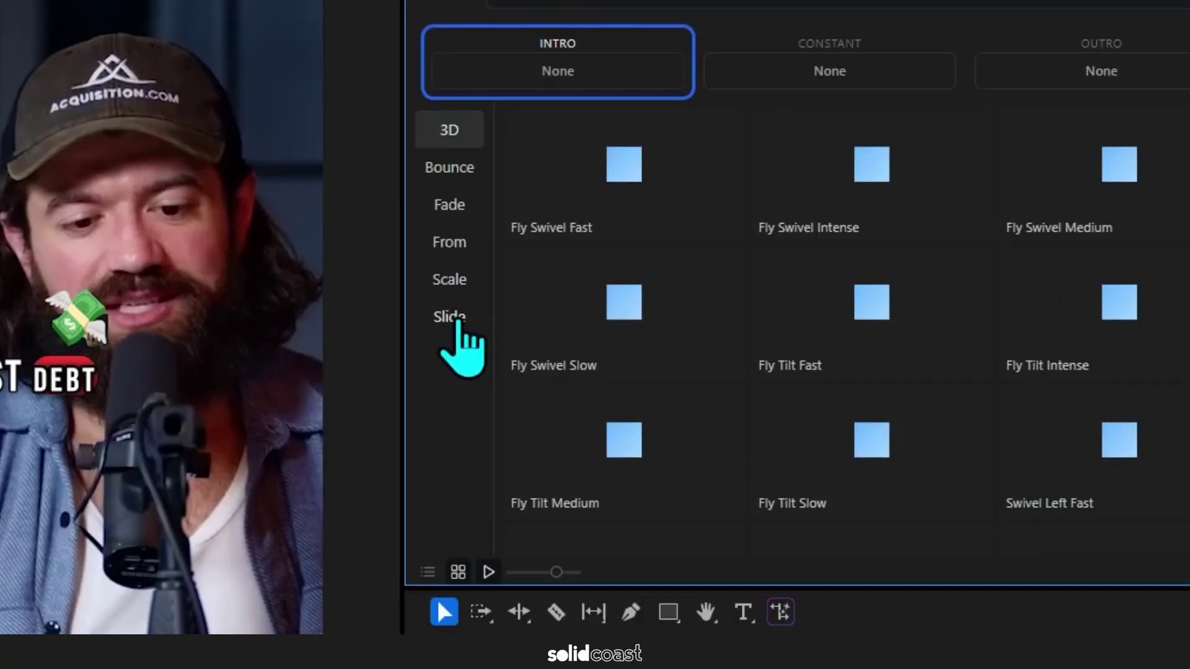
click(459, 324)
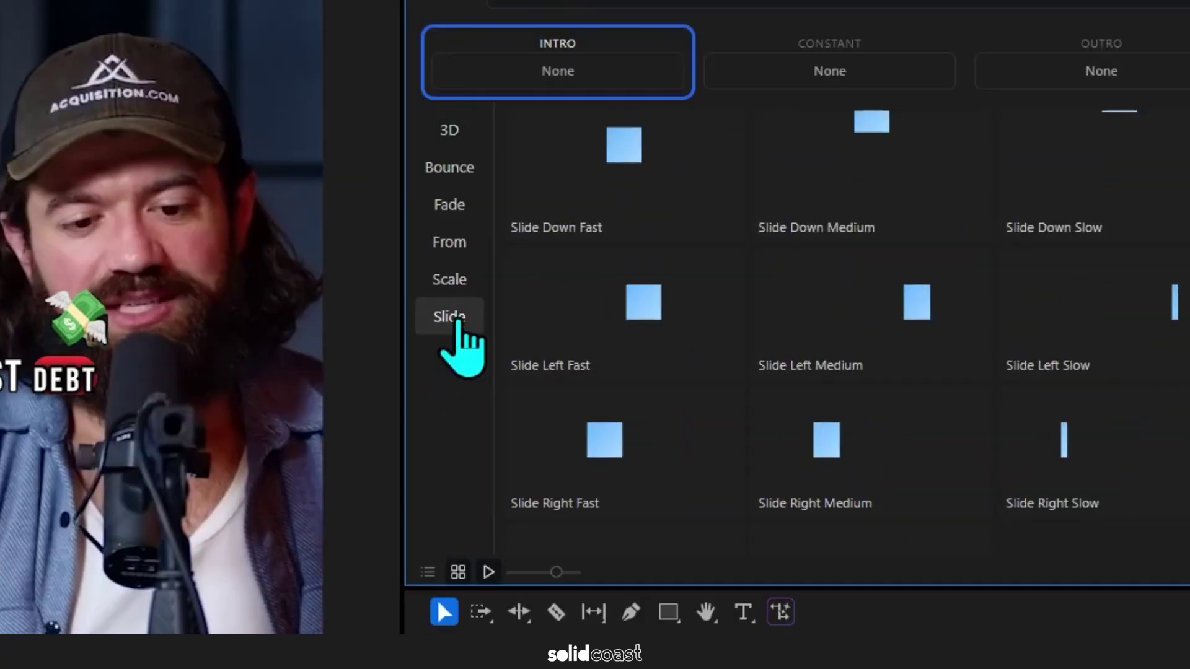
click(428, 572)
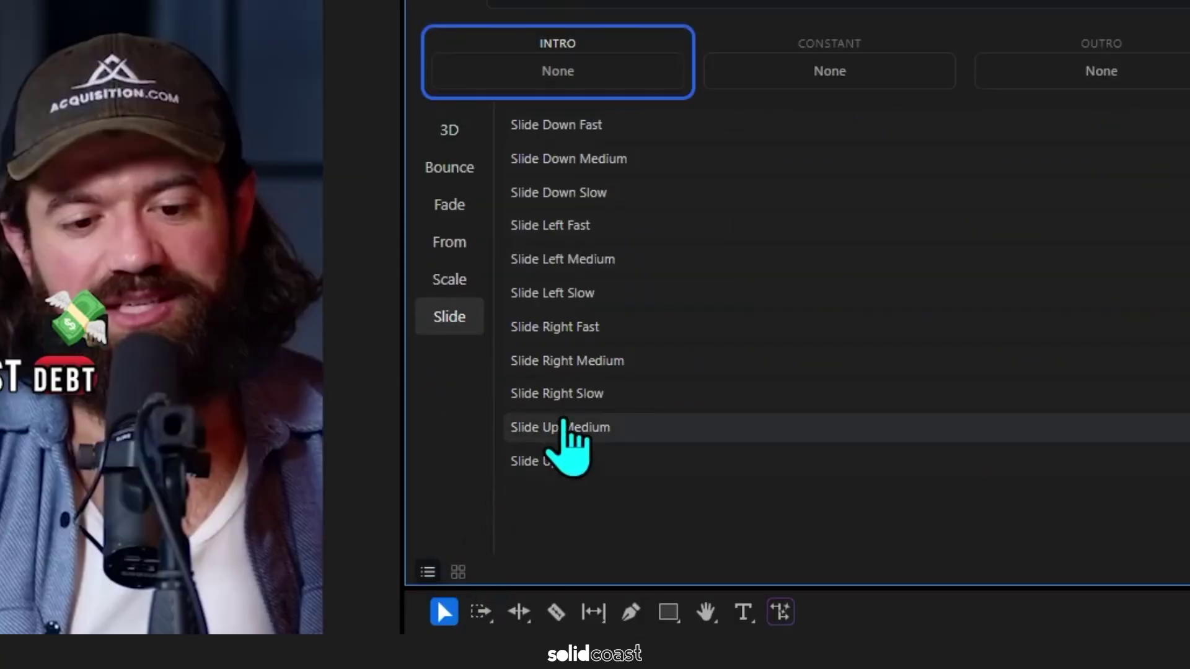
click(614, 394)
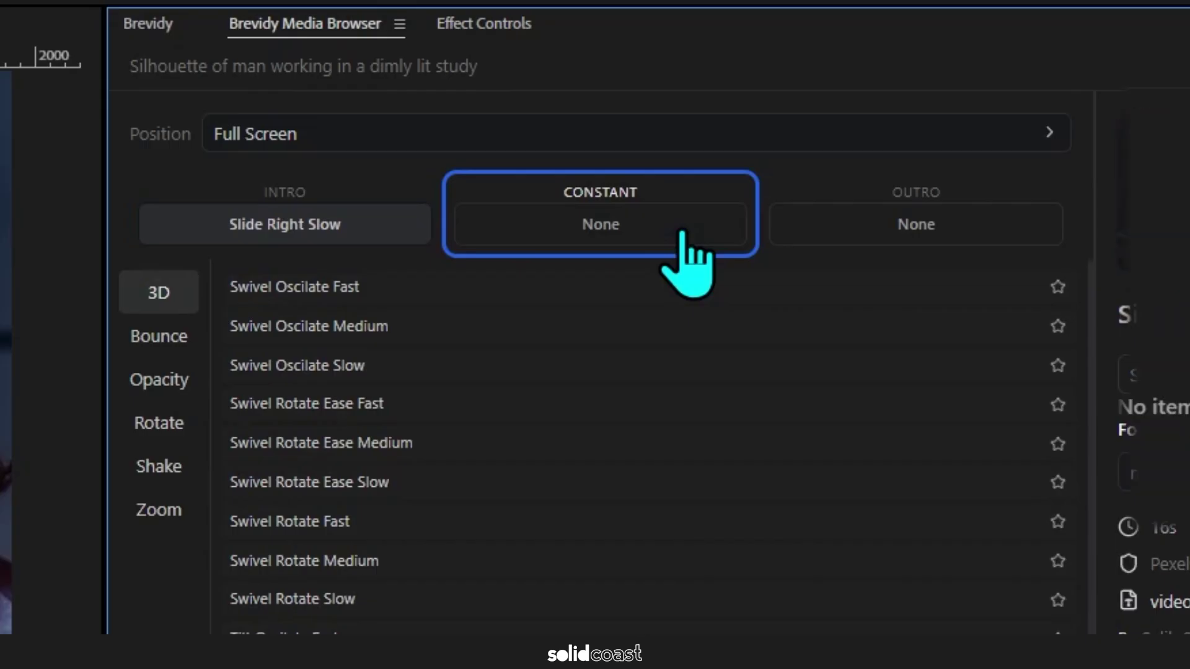
Give the insert a Slide Left Slow outro with the last easing curve and update the clip
click(824, 234)
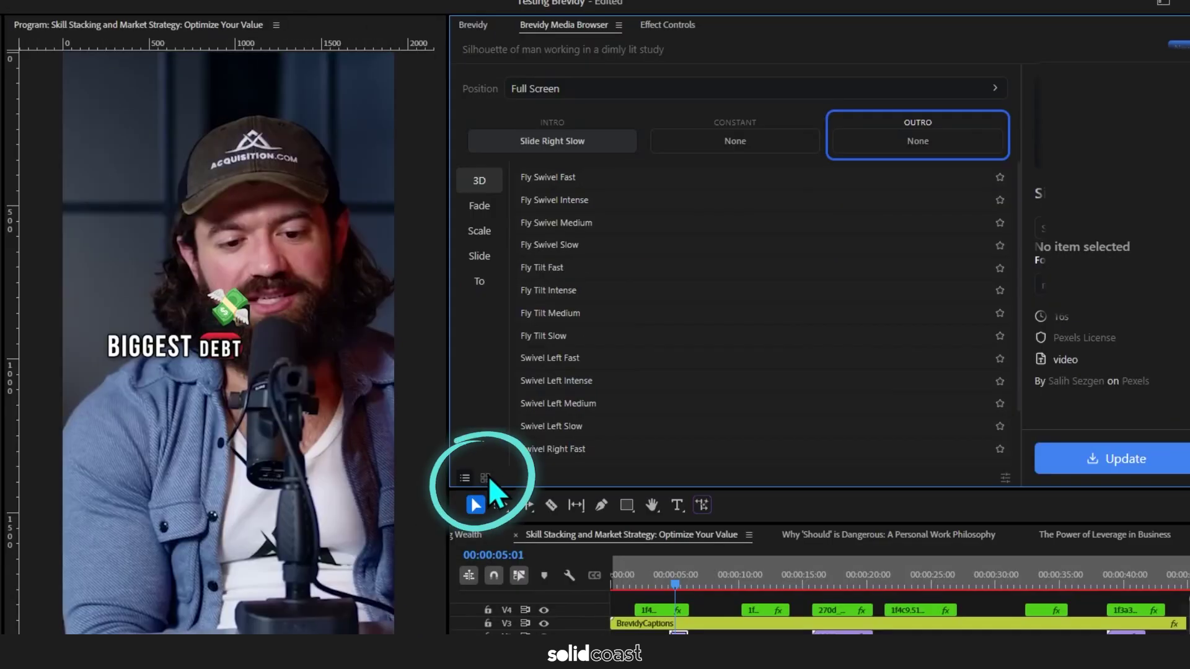
click(486, 477)
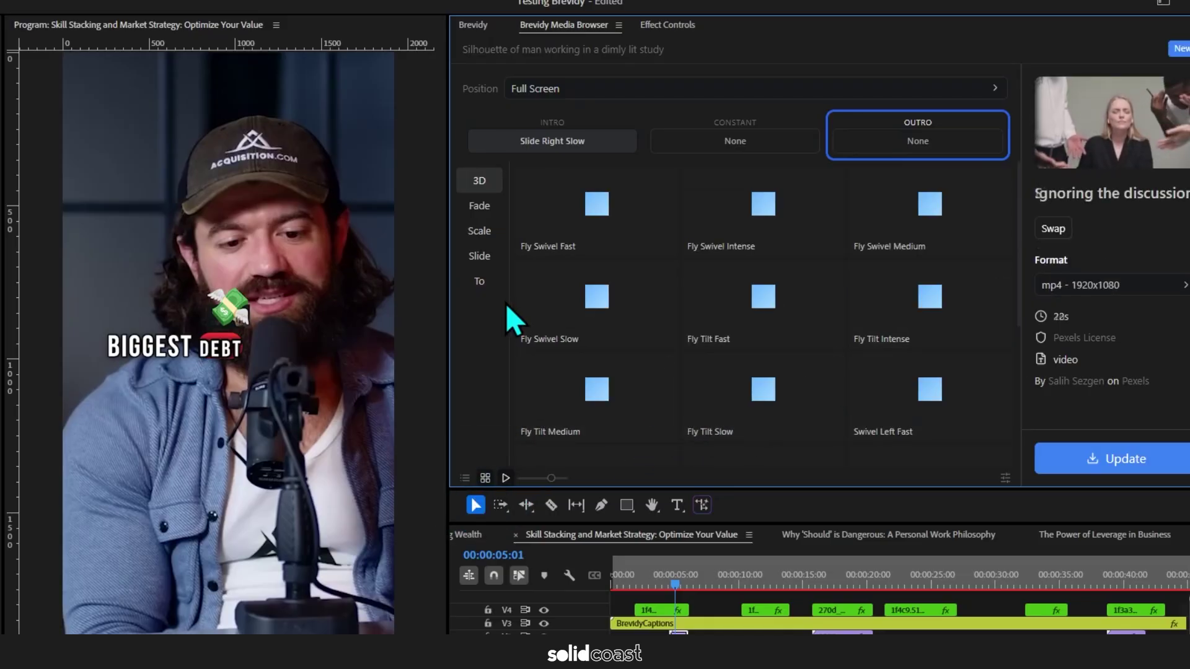
click(479, 256)
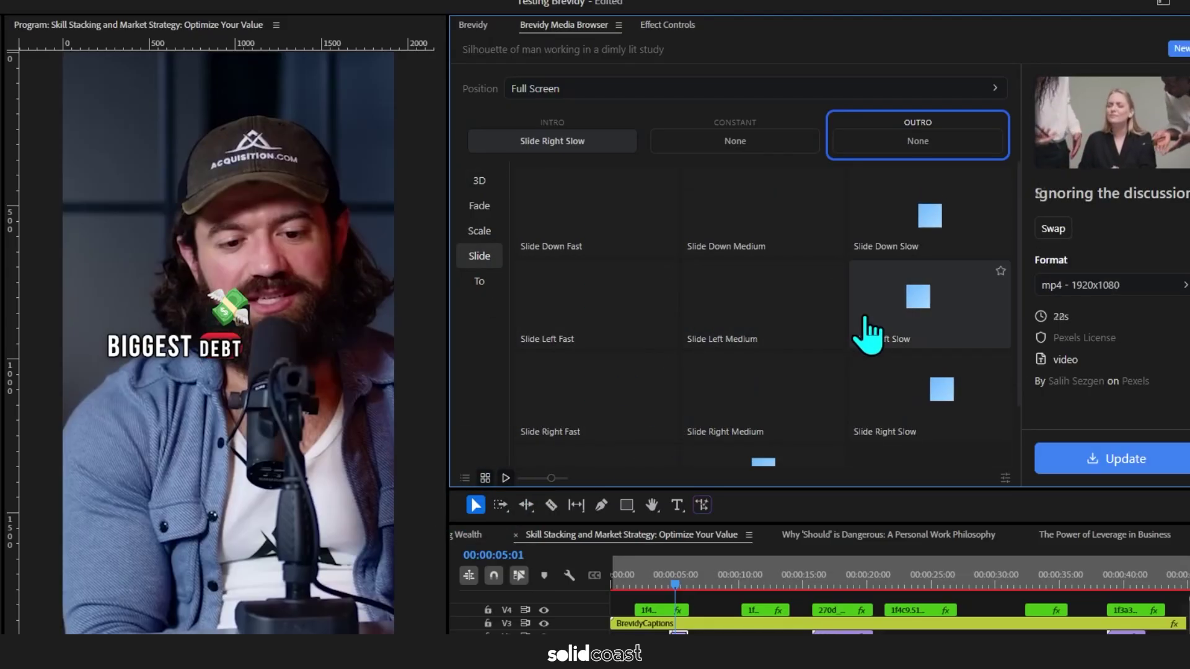
click(934, 319)
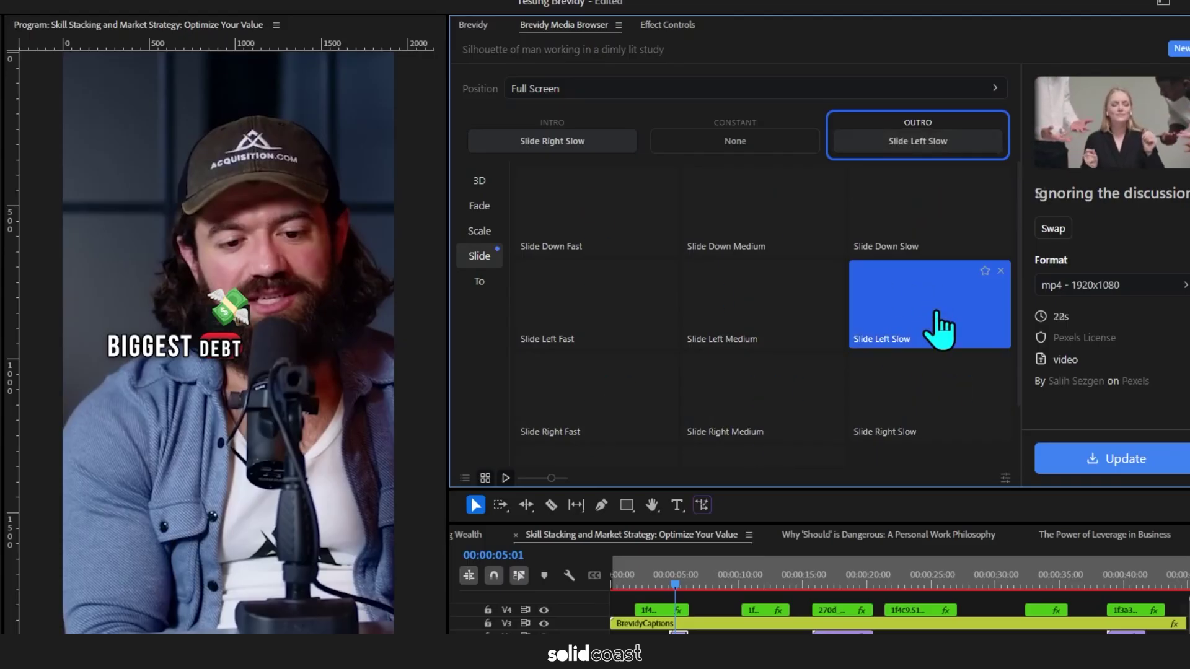
click(1006, 477)
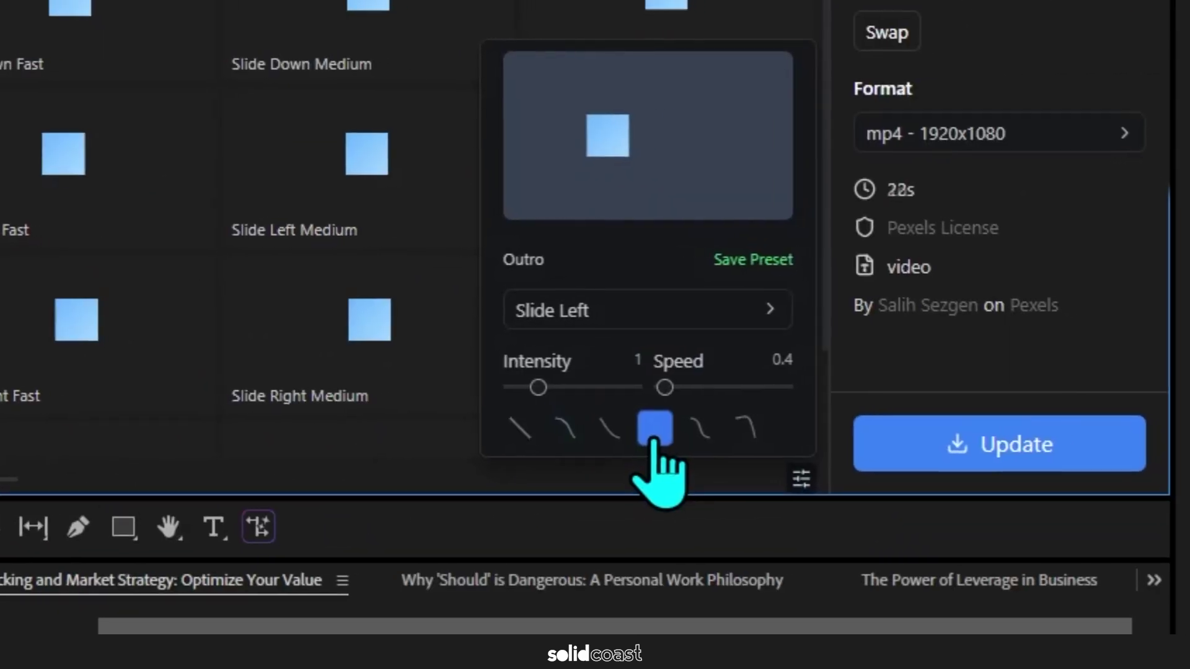
click(729, 428)
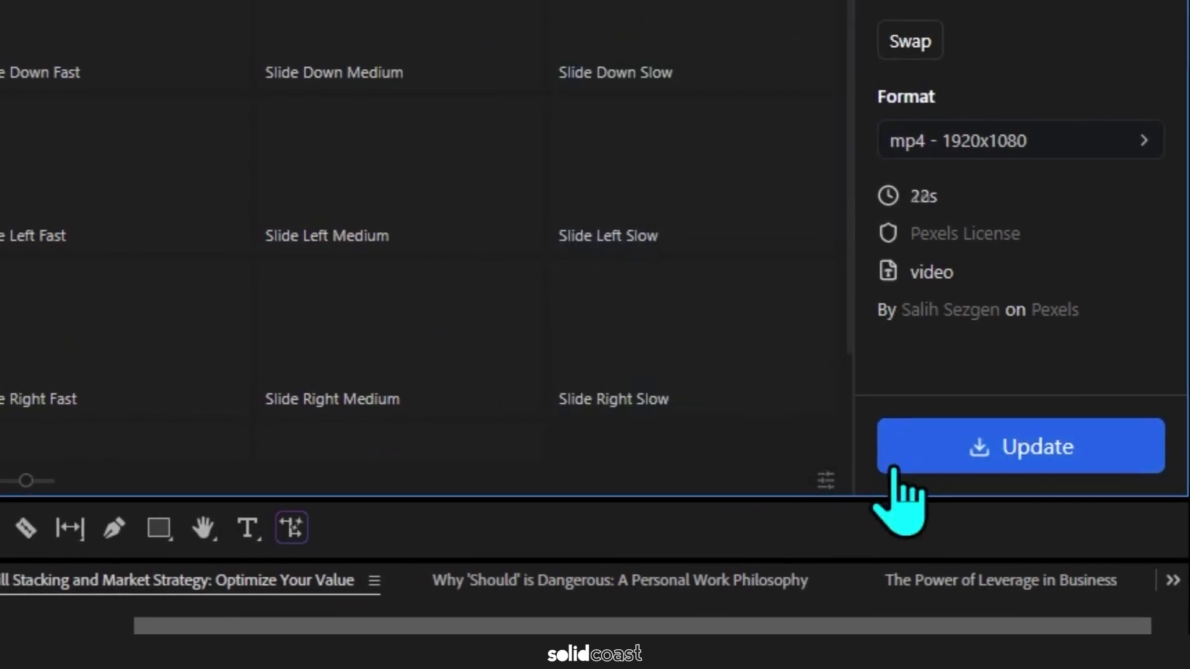
click(901, 459)
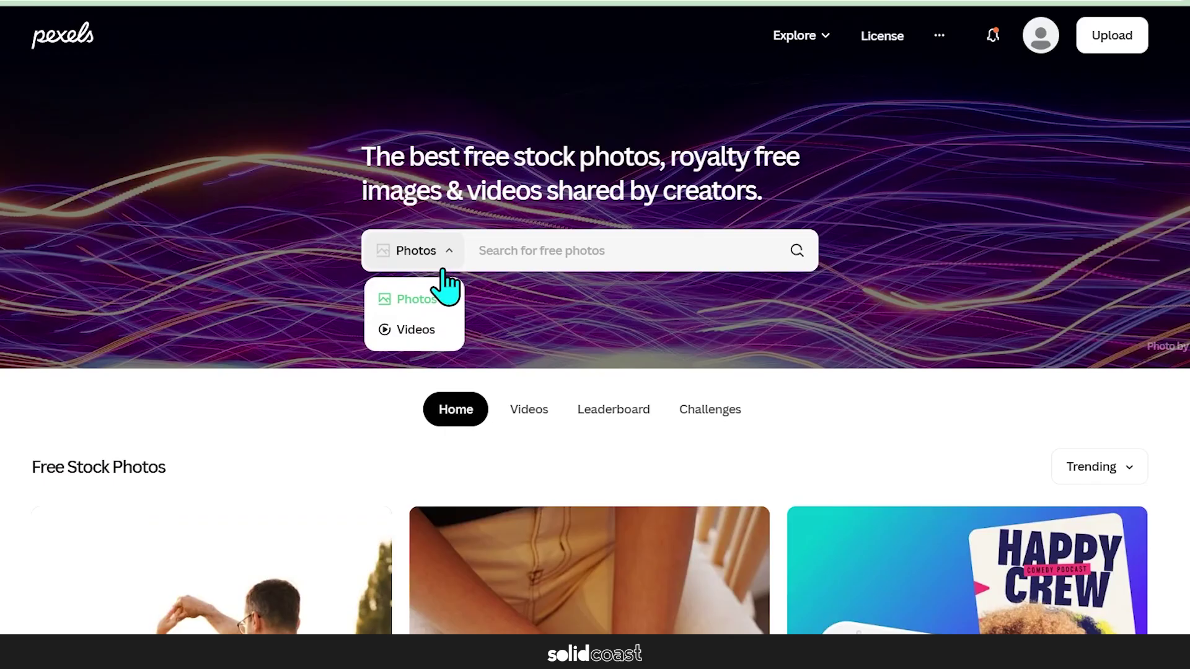
Search Pexels videos for 'blind' and bring Blindfold.mp4 into the project and timeline
click(417, 329)
text(blind)
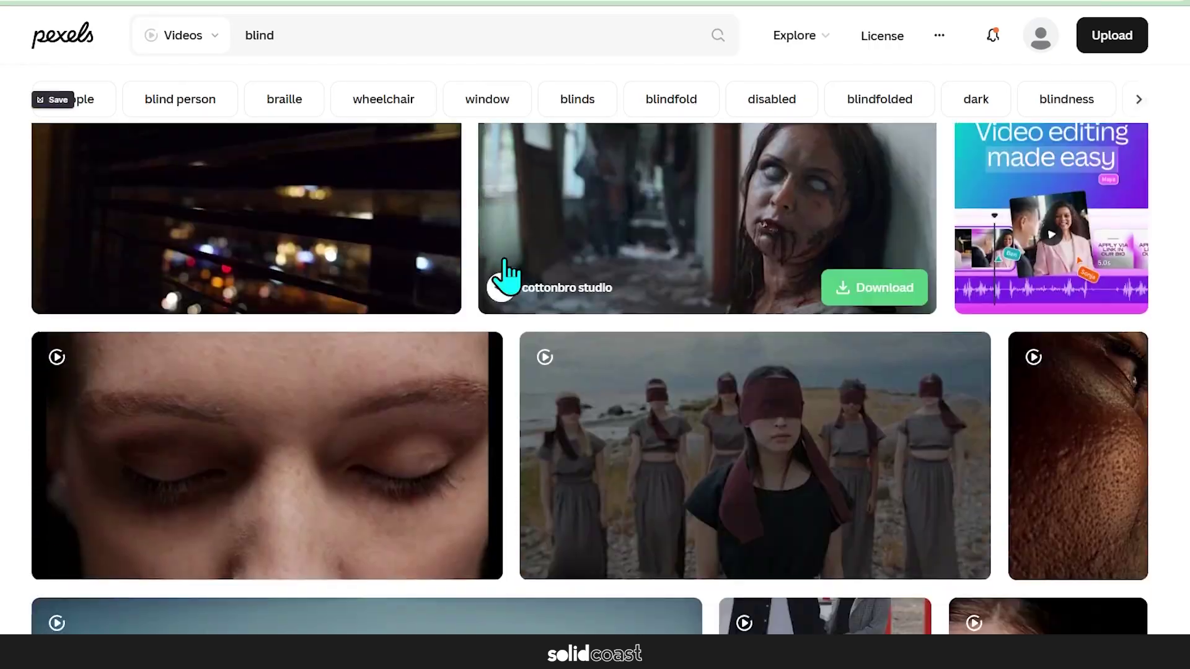
scroll(507, 276, down, 5)
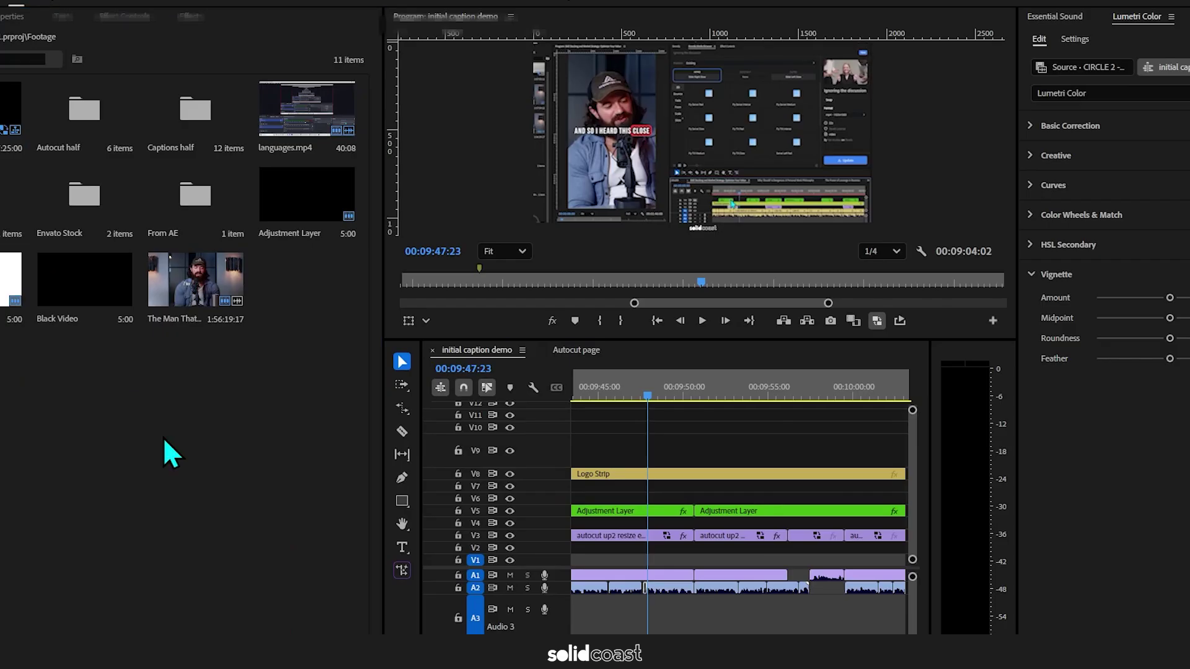
double_click(164, 451)
double_click(180, 140)
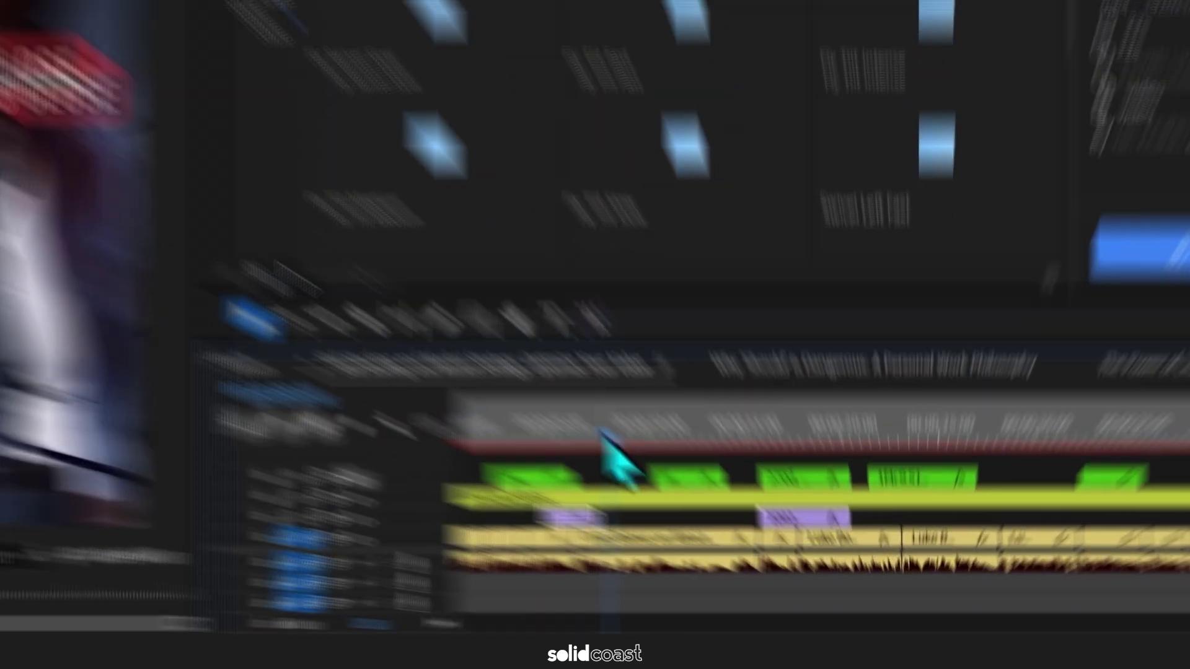
Play the whiteboard insert around 16 seconds and move the writing-hand emoji Below Captions
drag(726, 533, 826, 541)
key(space)
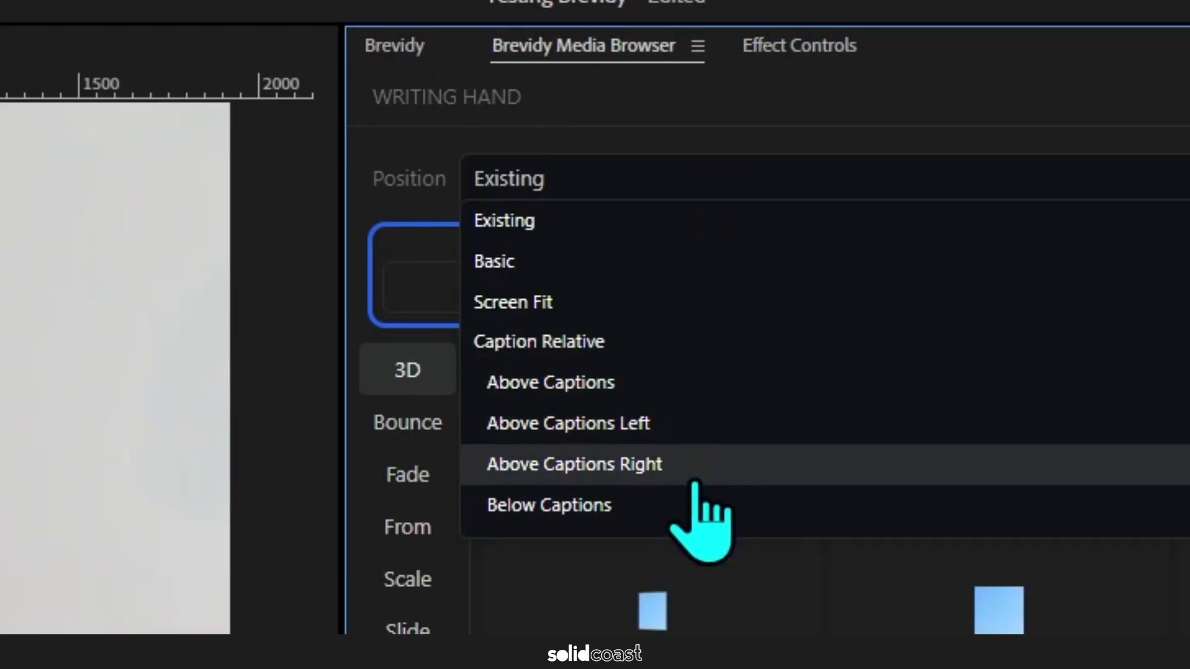
click(698, 503)
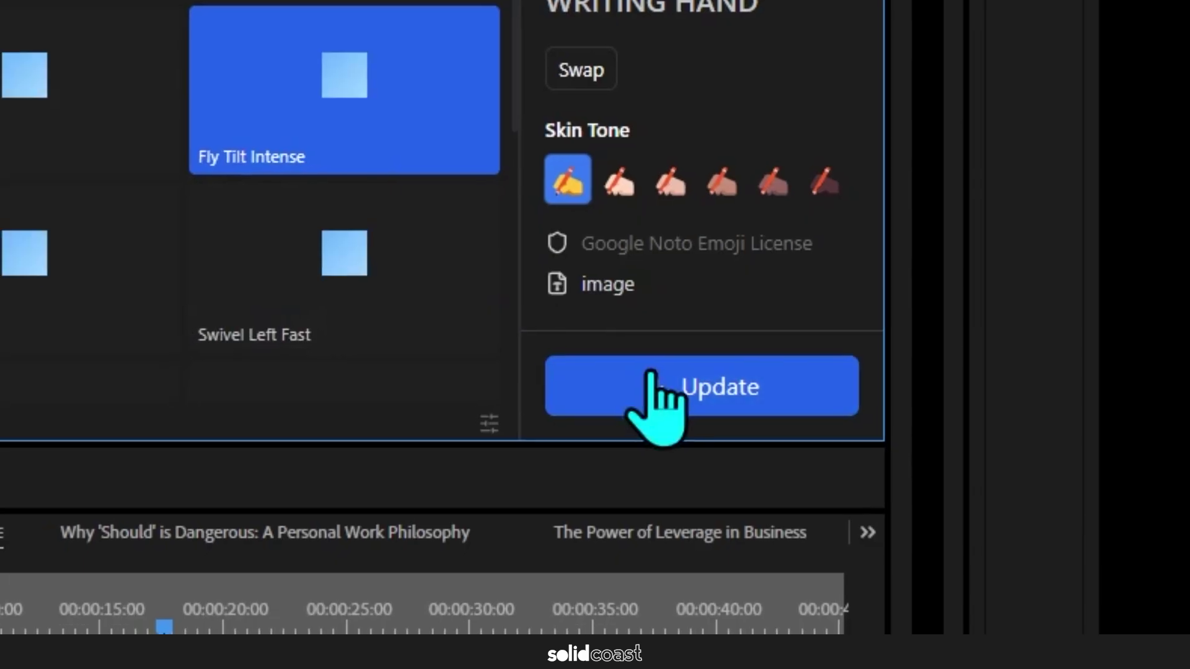
click(650, 381)
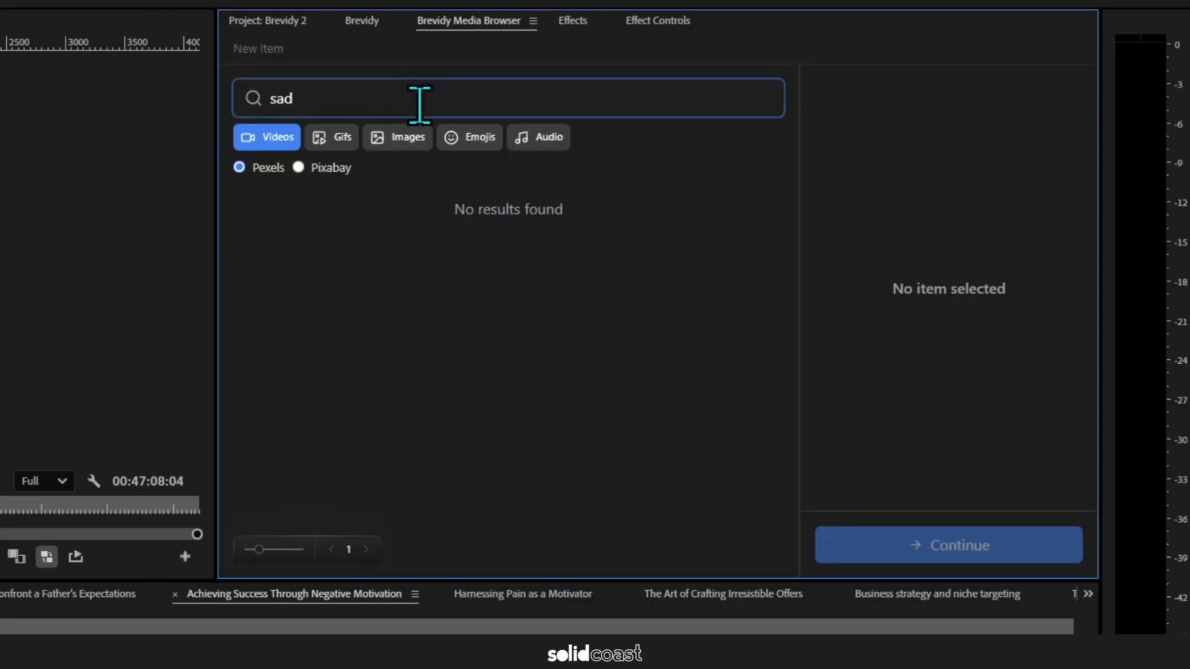
Search stock videos for 'angry' and add the screaming-man clip as mp4 1920x1080
key(Return)
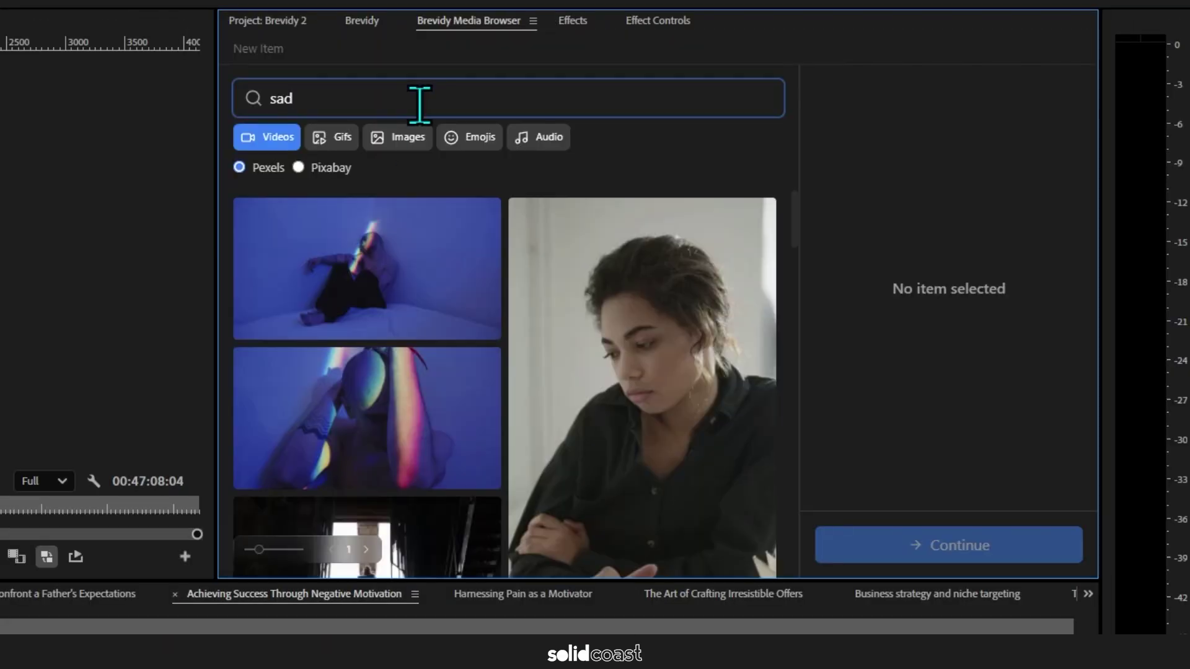
key(Return)
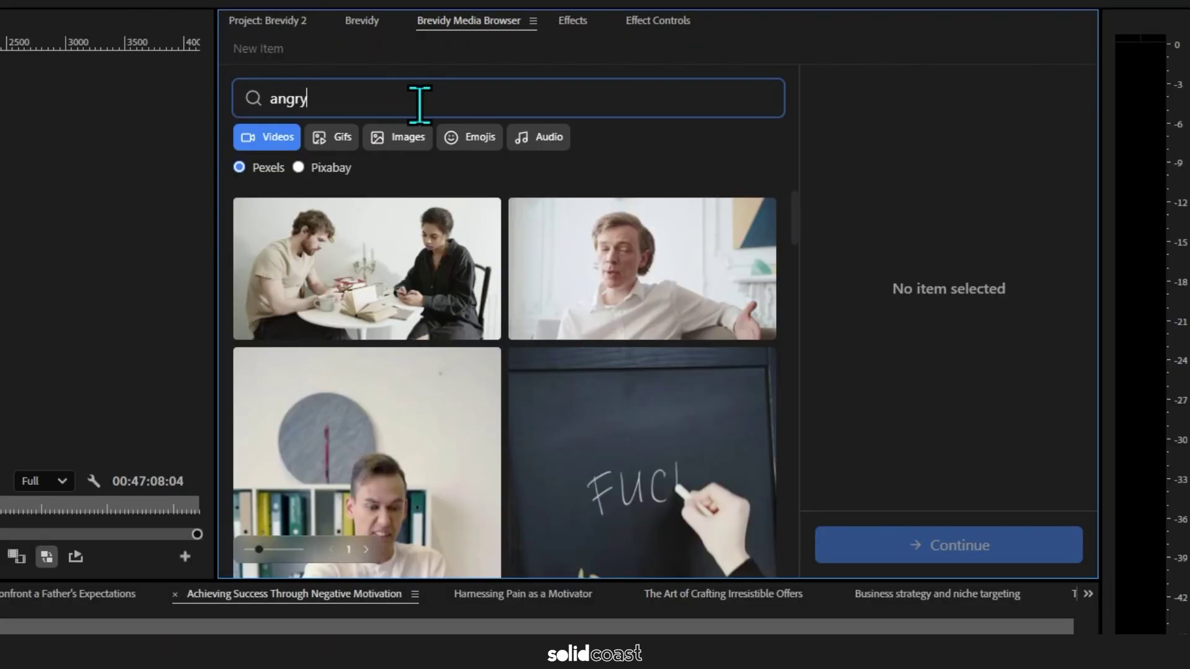
scroll(465, 244, down, 10)
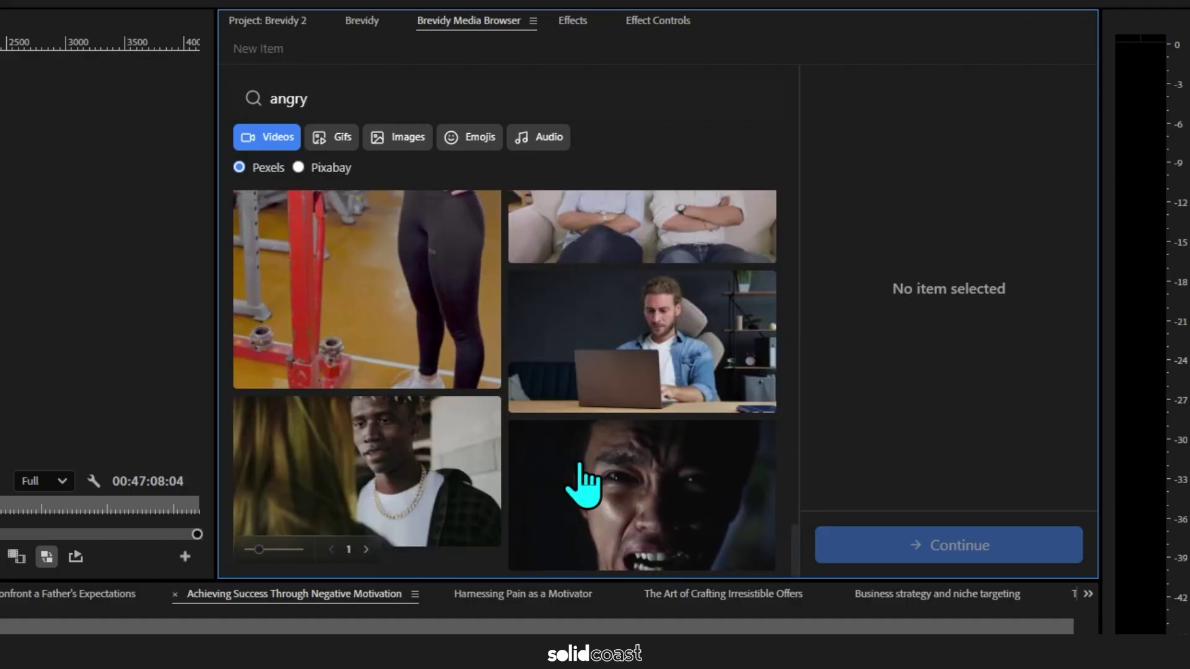
click(582, 484)
click(959, 328)
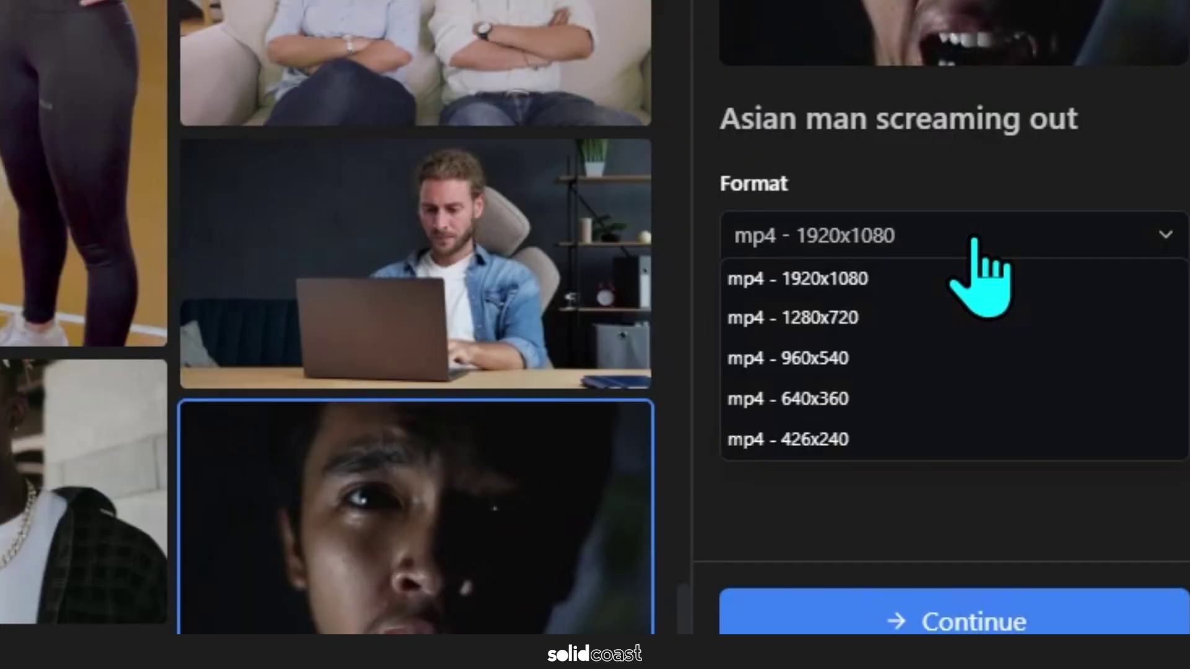
click(892, 287)
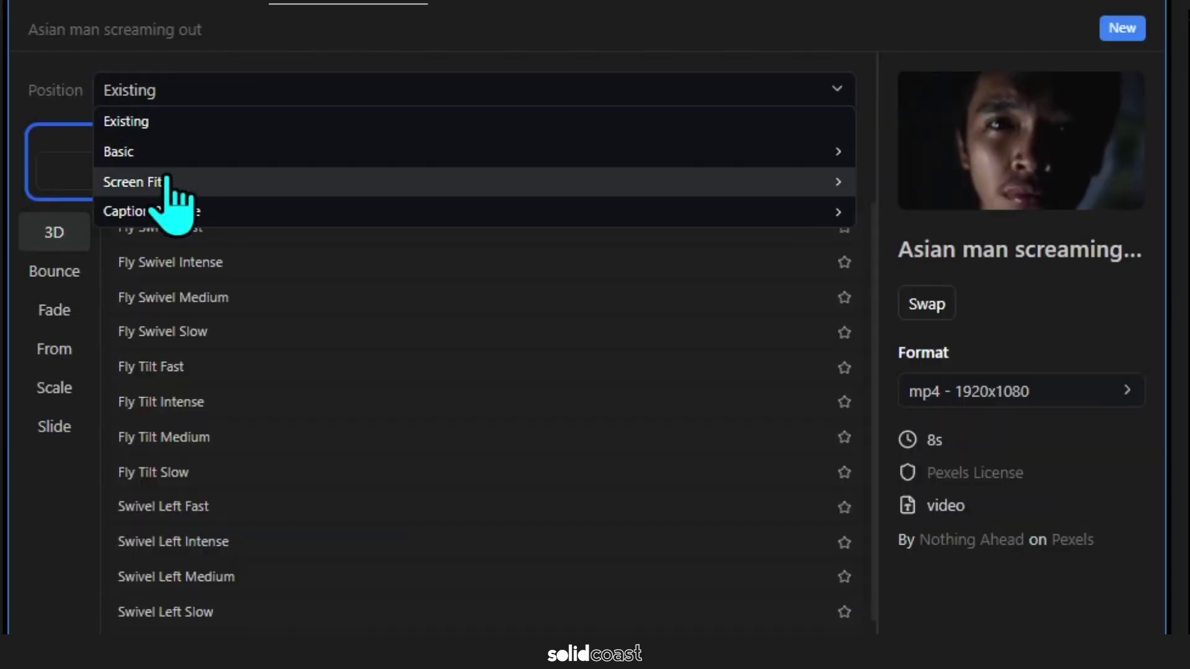
Review the screen-fit options, set the outro to Fade Right Medium, and apply the animations
click(168, 186)
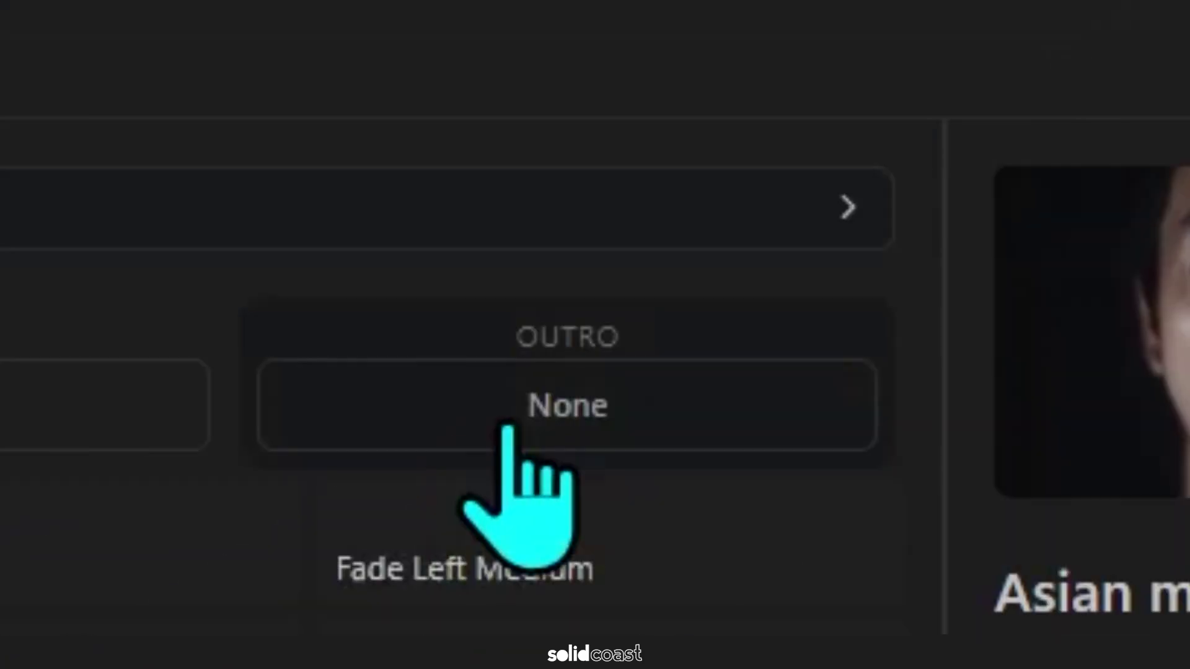
click(530, 443)
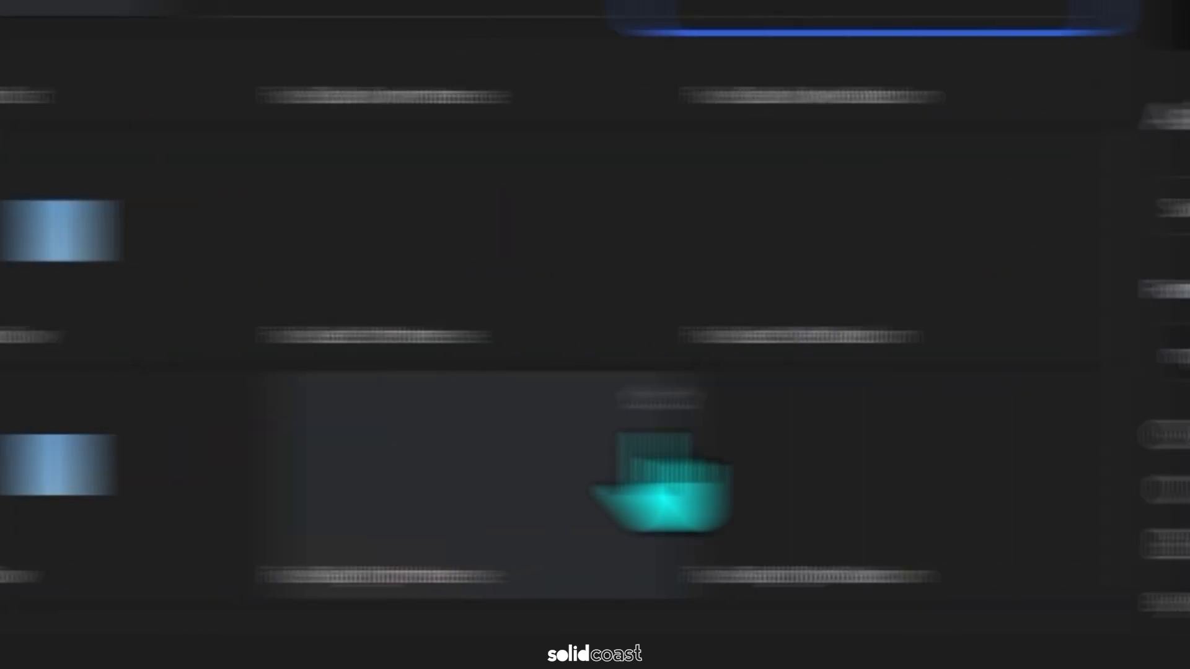
click(849, 518)
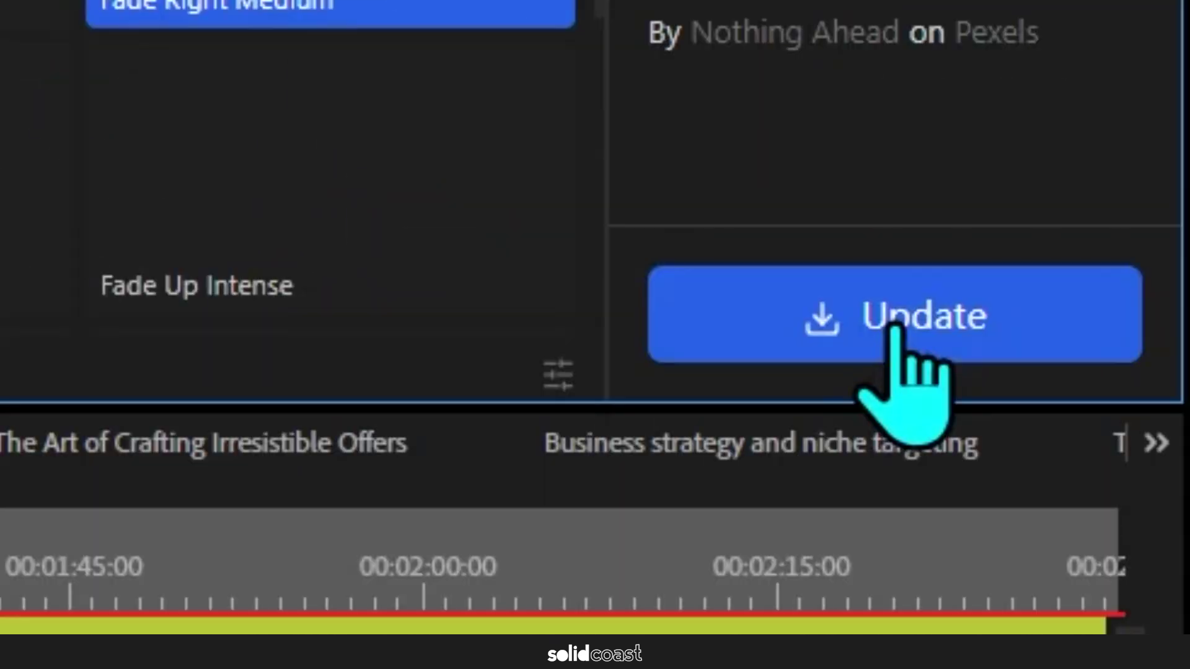
click(895, 328)
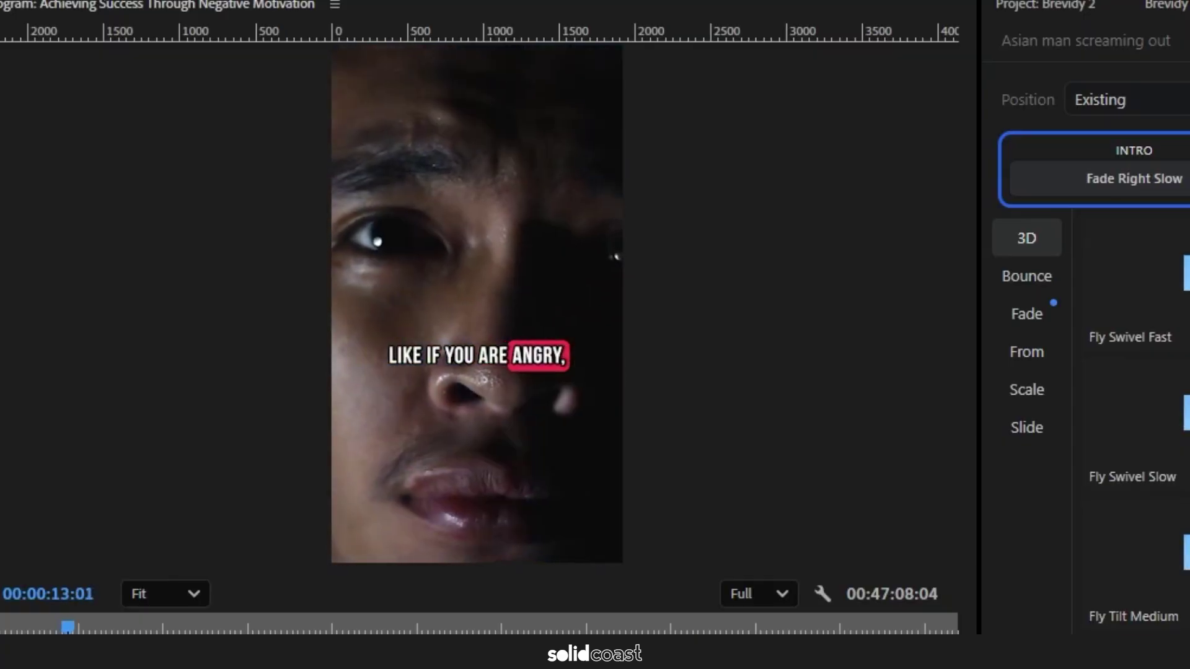